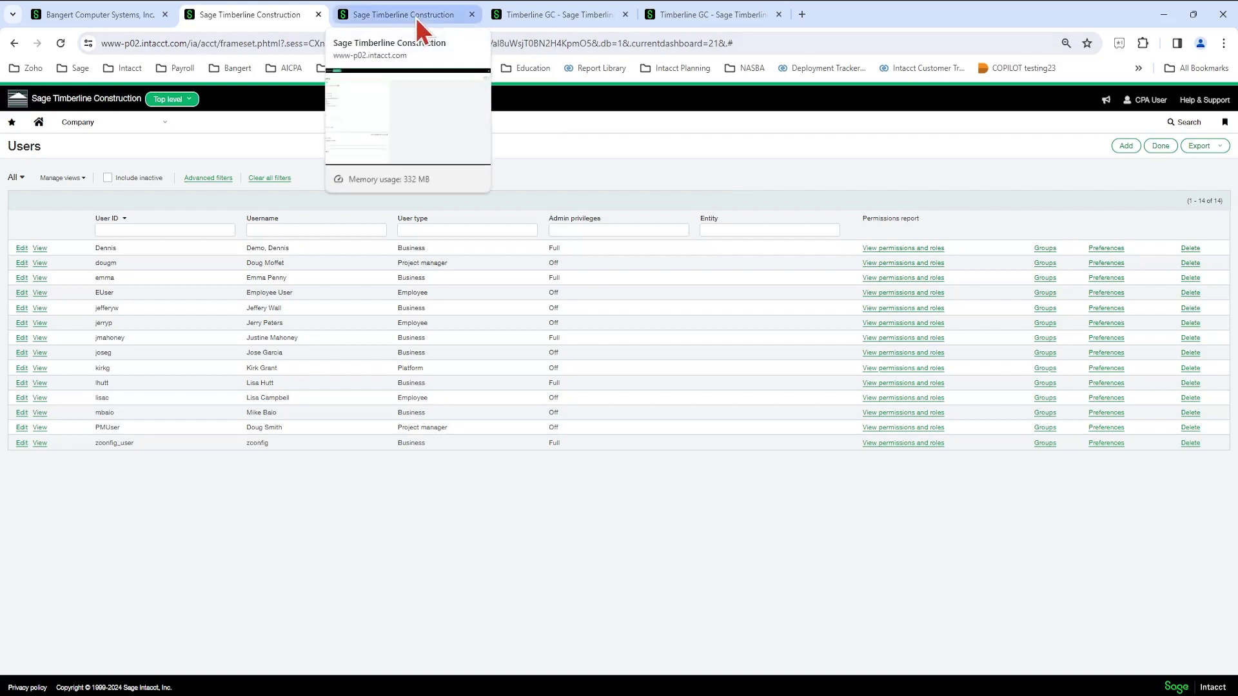
left_click(416, 14)
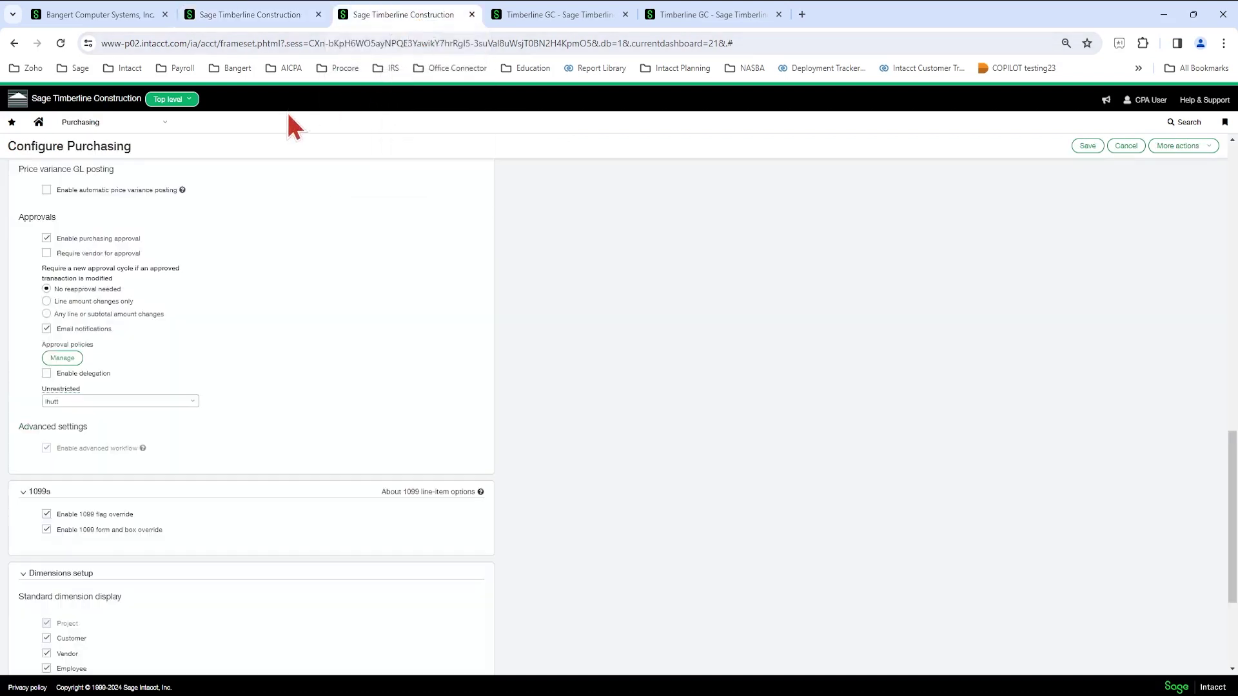
left_click(115, 126)
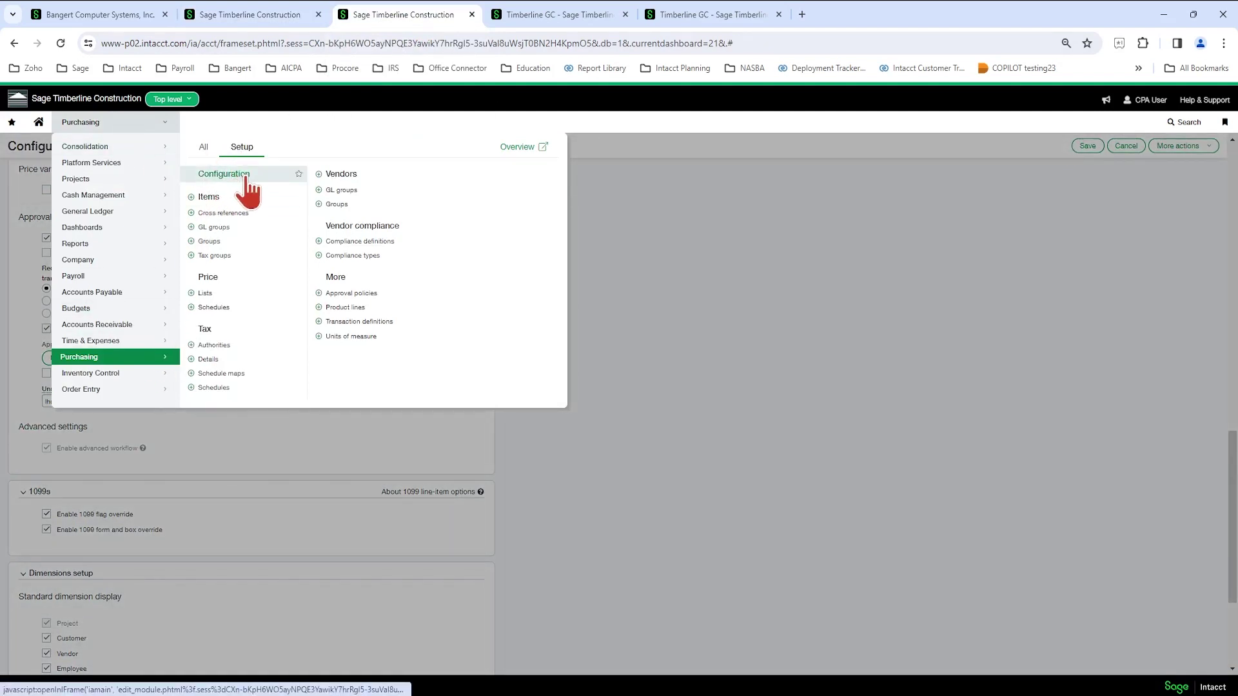
left_click(750, 282)
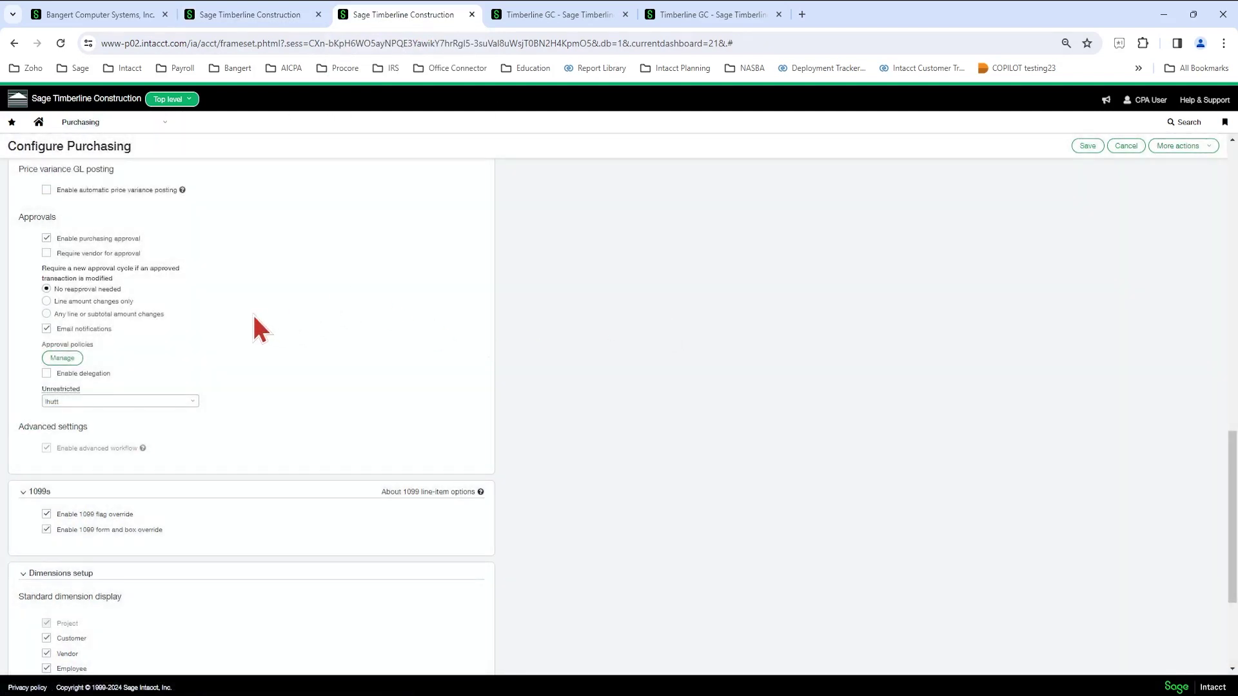
scroll(254, 317, "up", 3)
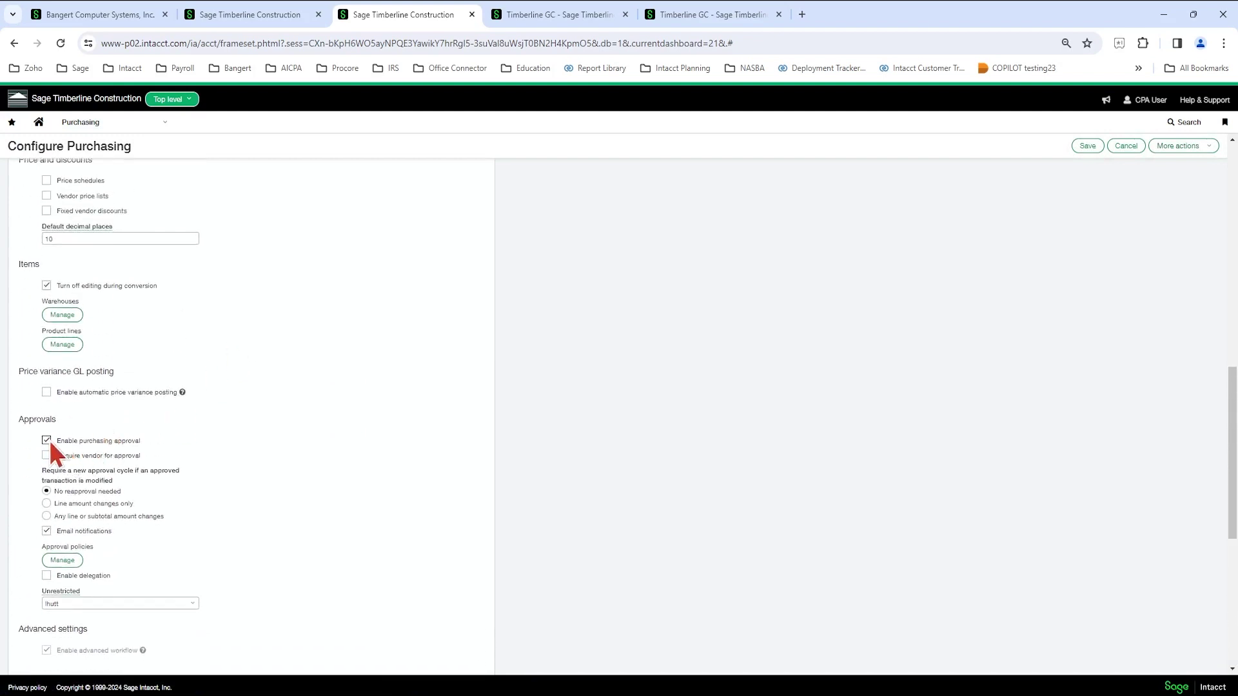
scroll(247, 469, "down", 1)
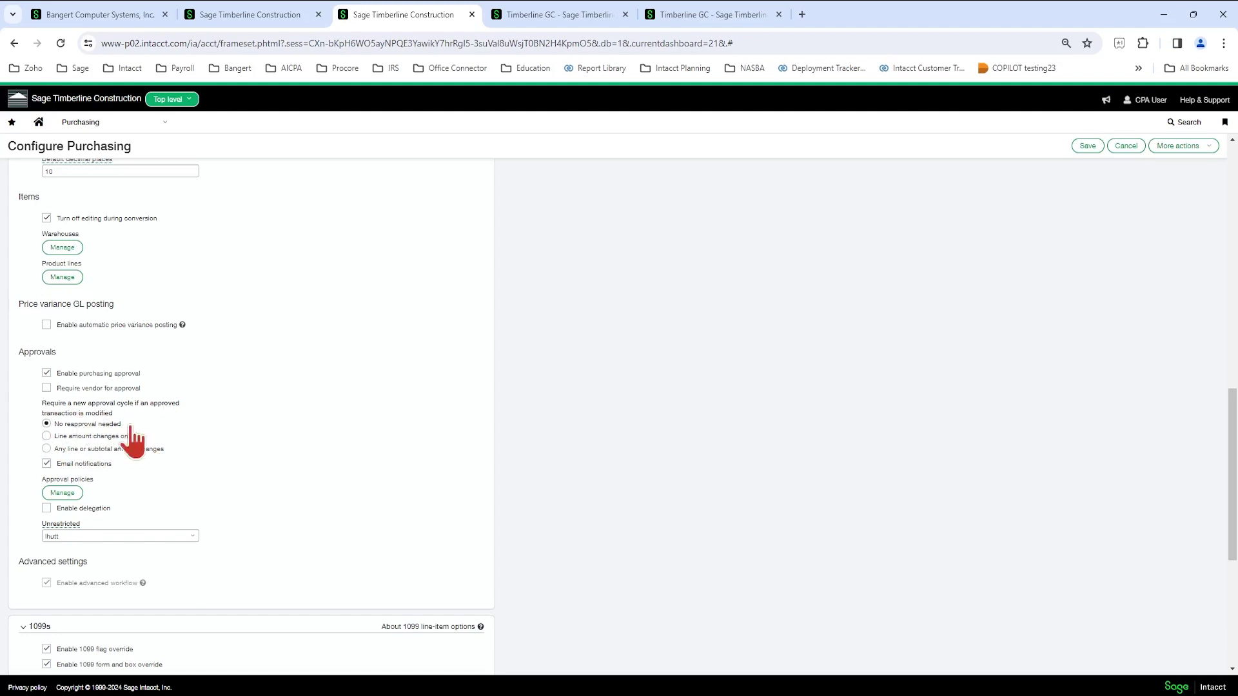
scroll(233, 428, "down", 1)
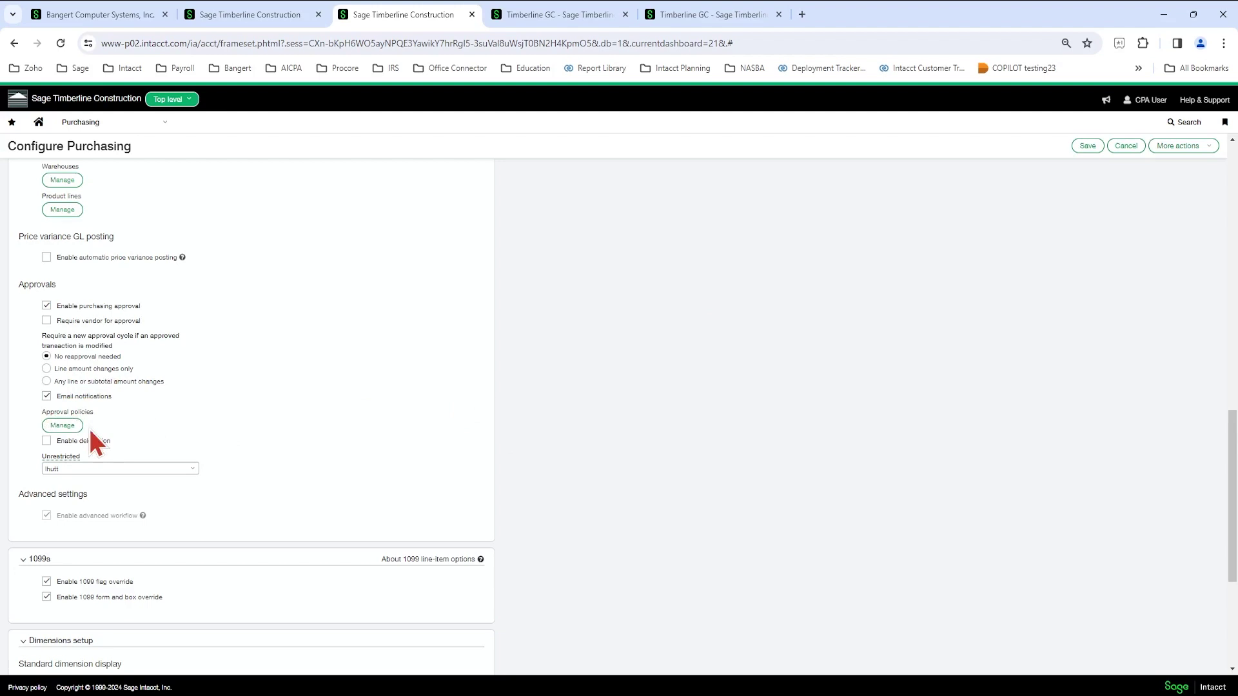
Step: Set the Subcontracts approval policy's first step to the project manager rule type and save it
left_click(67, 427)
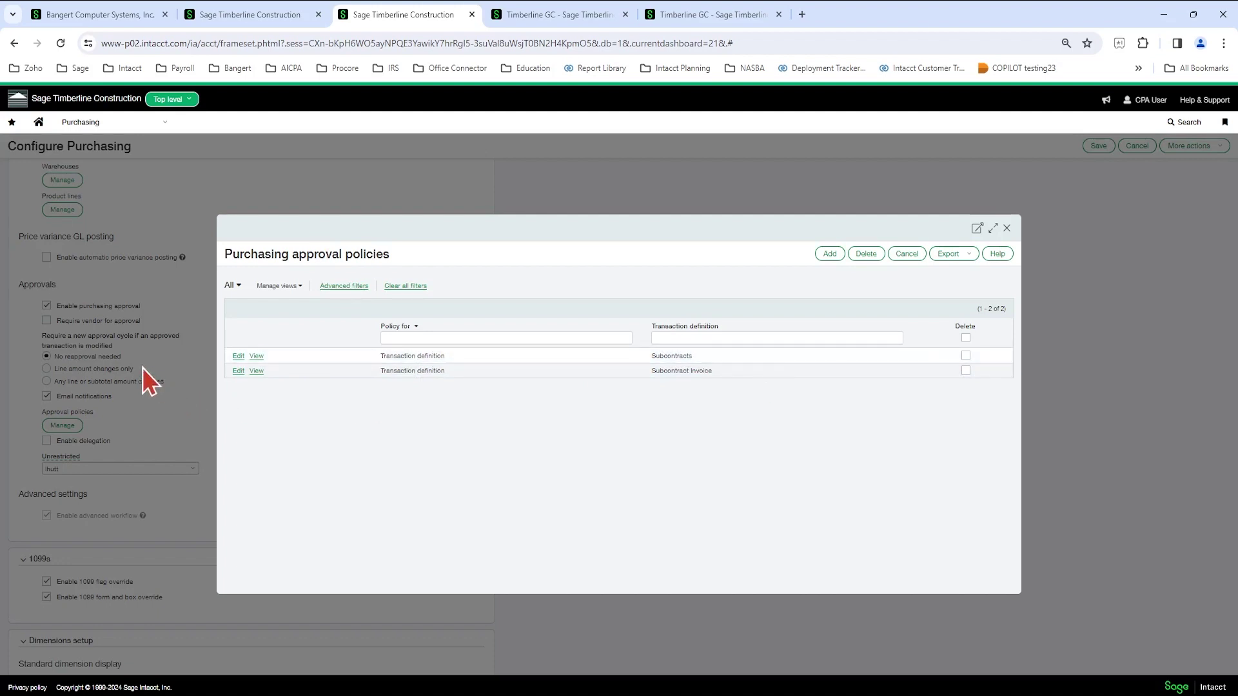
left_click(237, 359)
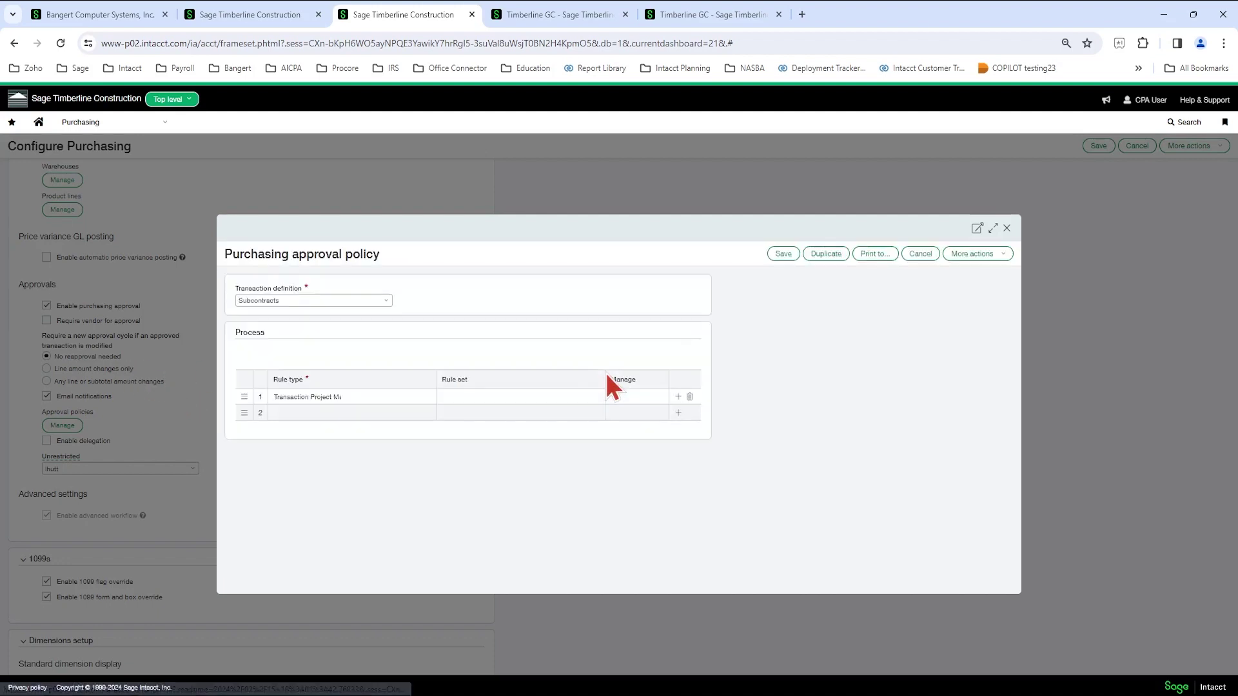
left_click(341, 398)
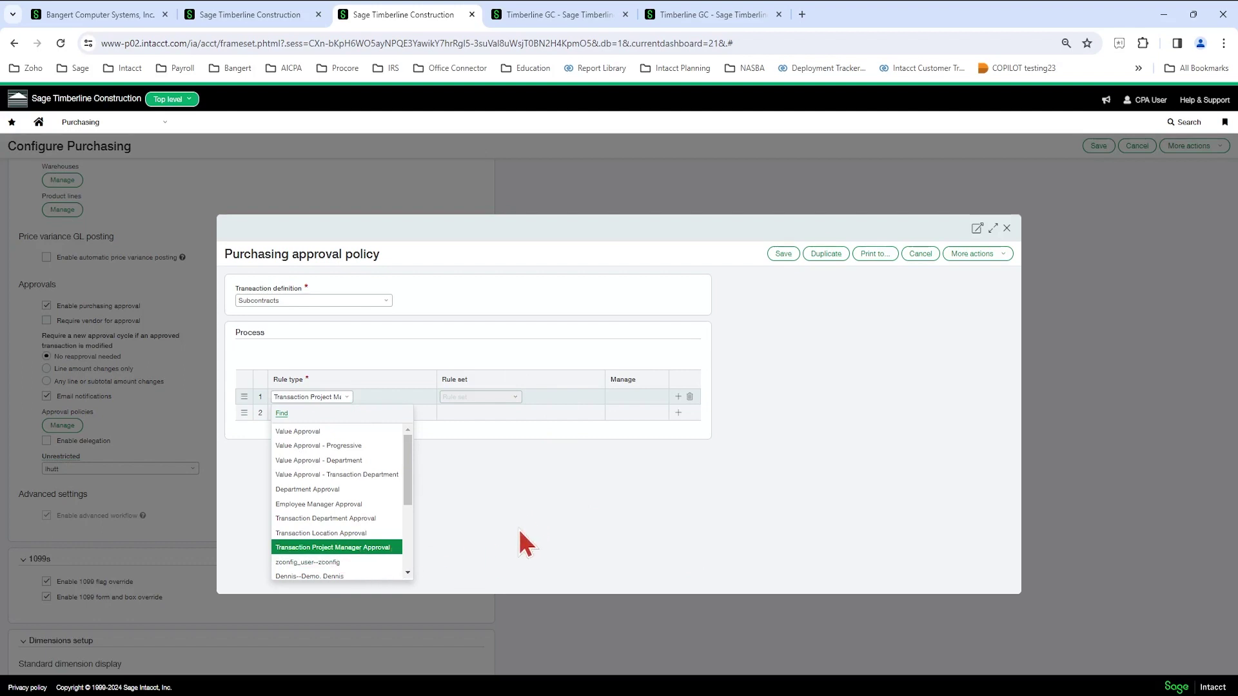
left_click(493, 287)
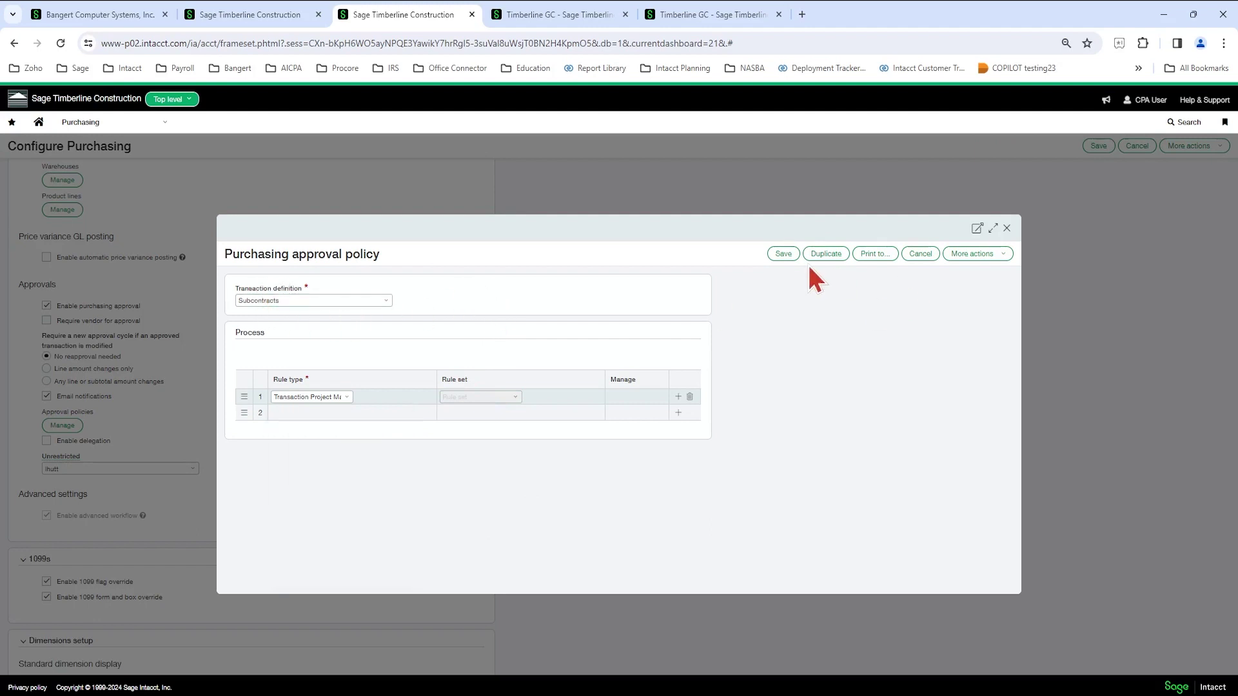
left_click(785, 254)
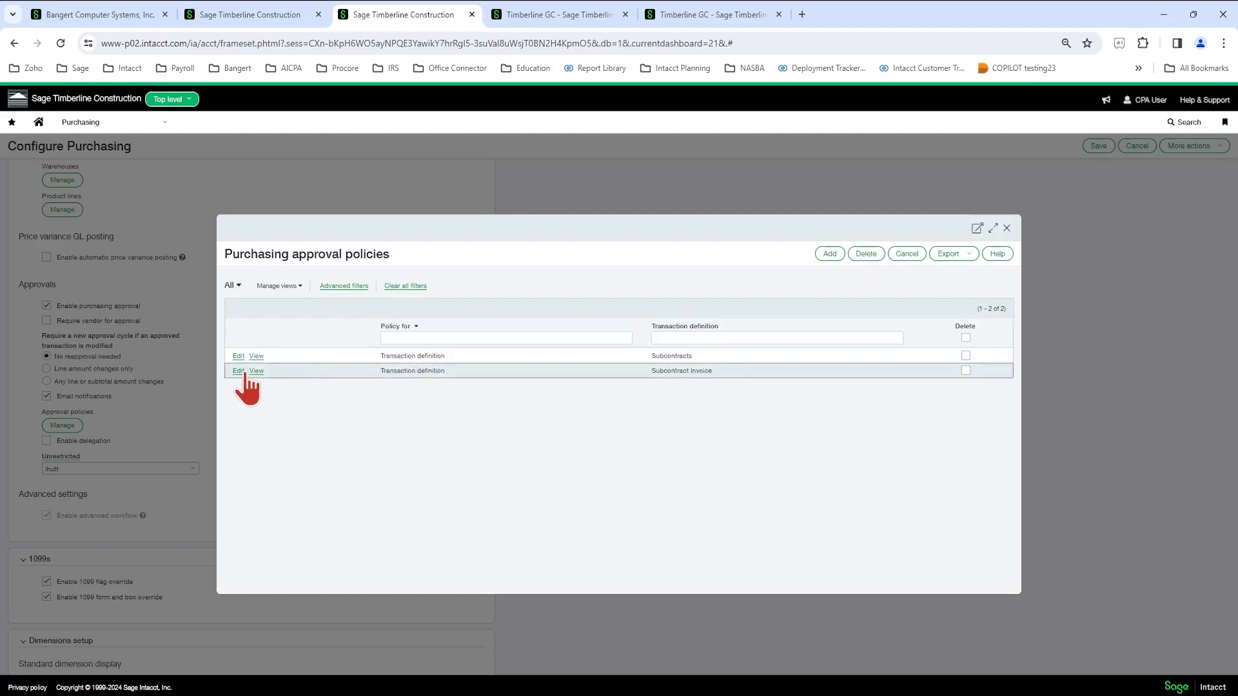
Step: Save the Subcontract Invoice approval policy, then save the purchasing configuration
left_click(239, 371)
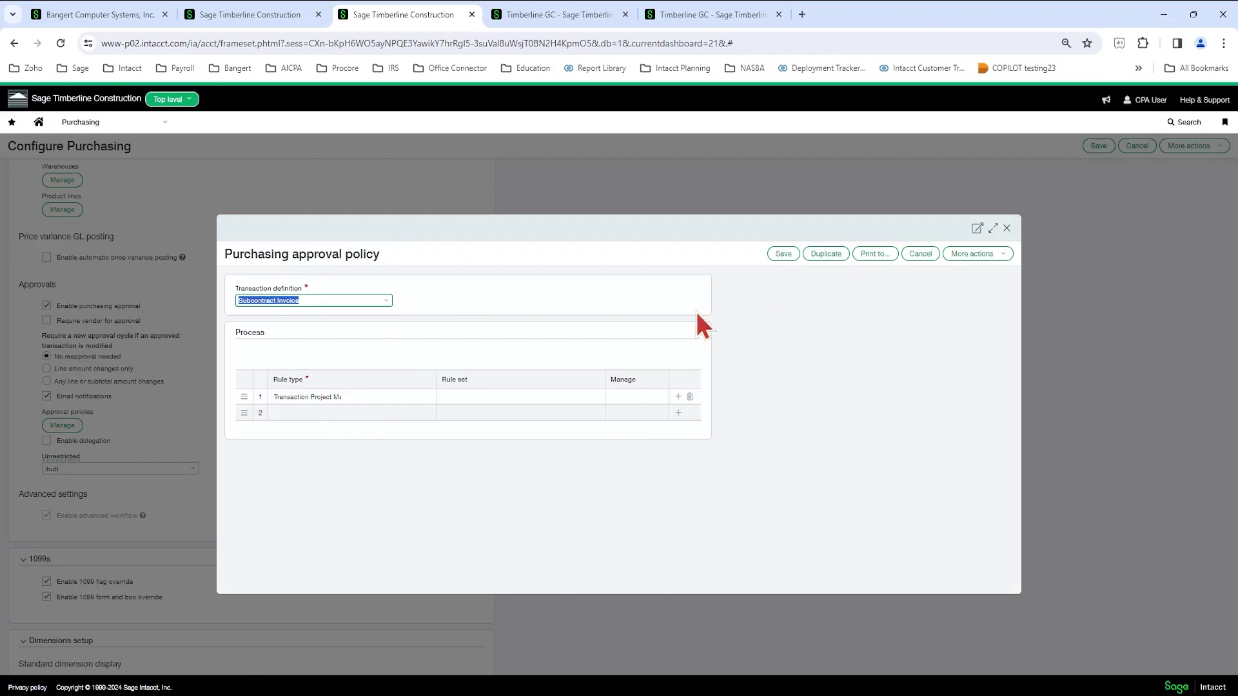
left_click(784, 255)
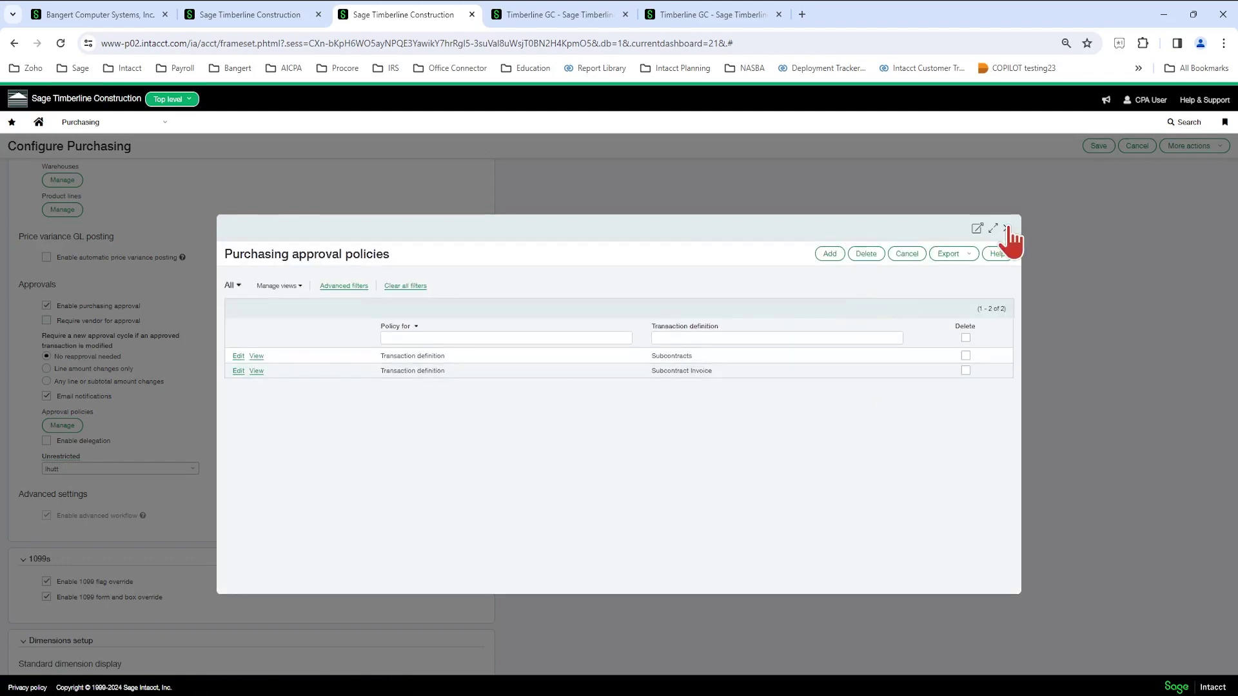
left_click(1006, 230)
left_click(1088, 146)
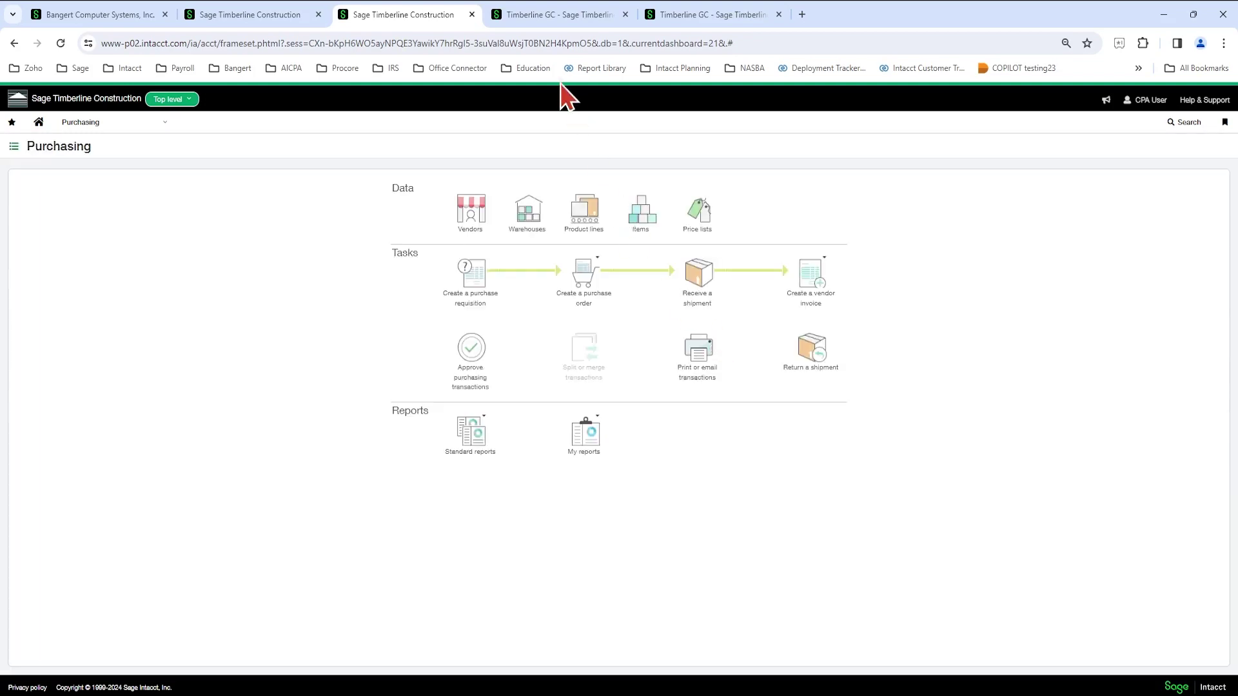
Step: Filter the Timberline GC subcontracts to project 22-004 and open SUB-000082 from Acme Door & Glass Distributors
left_click(553, 16)
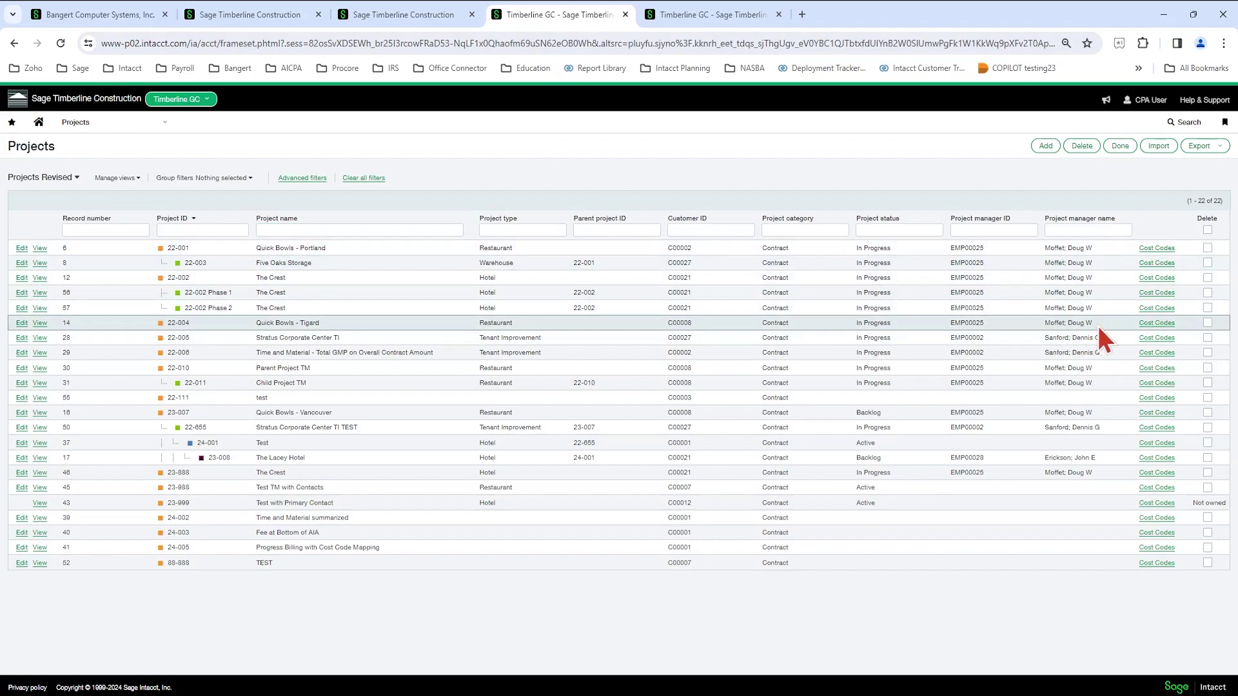
left_click(713, 15)
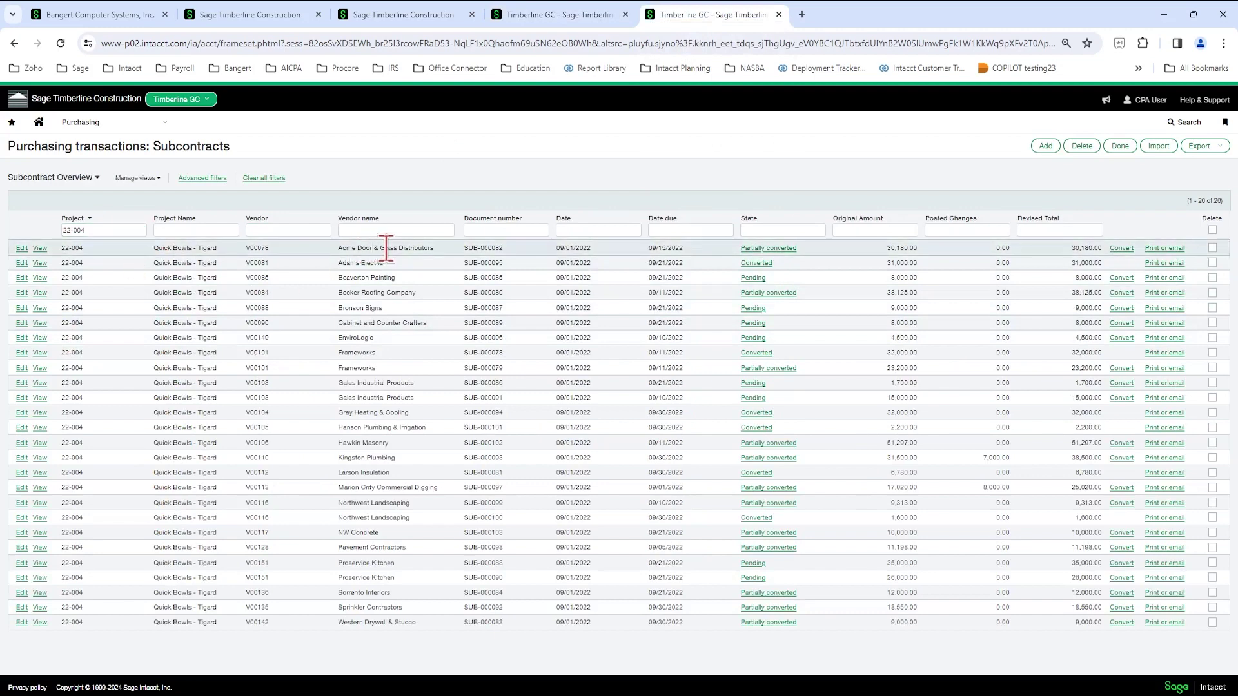
left_click(40, 248)
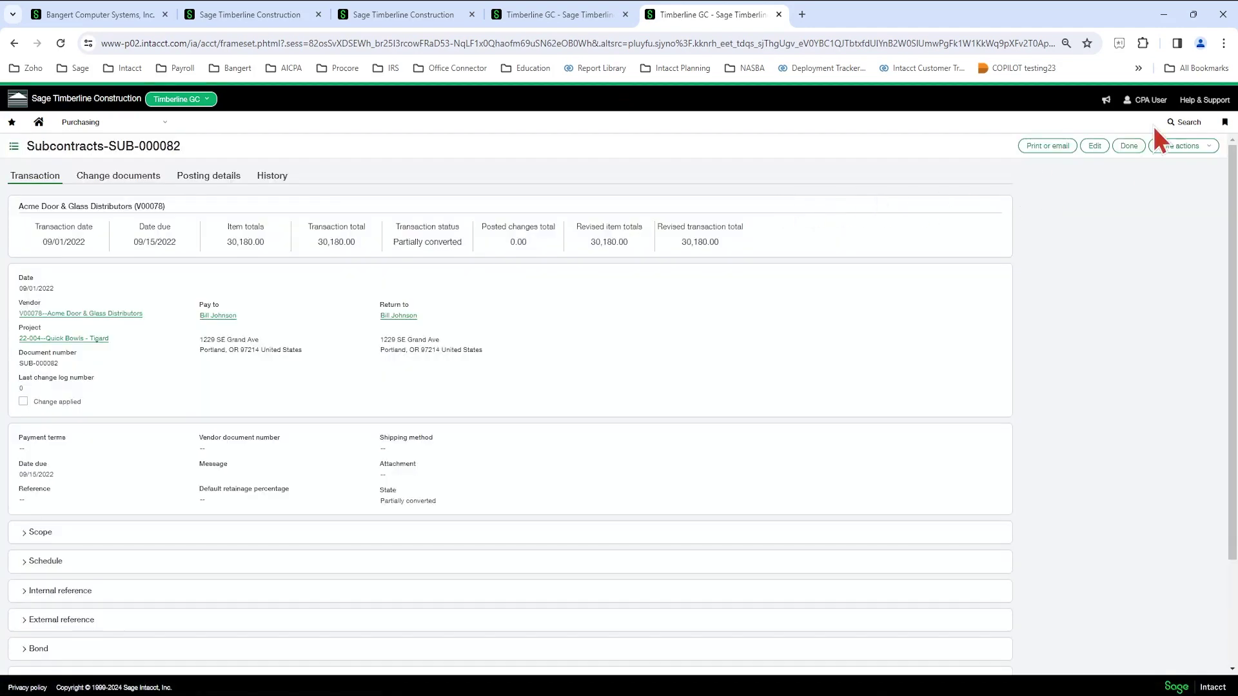
left_click(1179, 146)
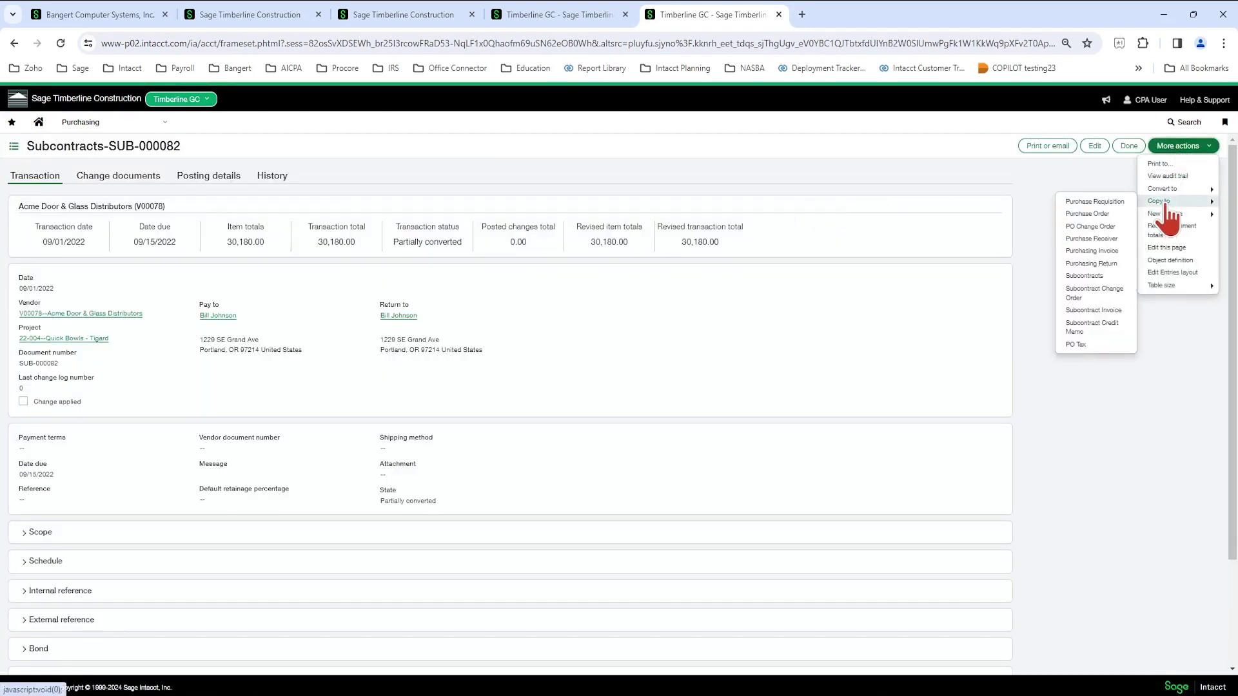
Step: Copy SUB-000082 into new subcontract SUB-000125 and submit it for approval
left_click(1110, 275)
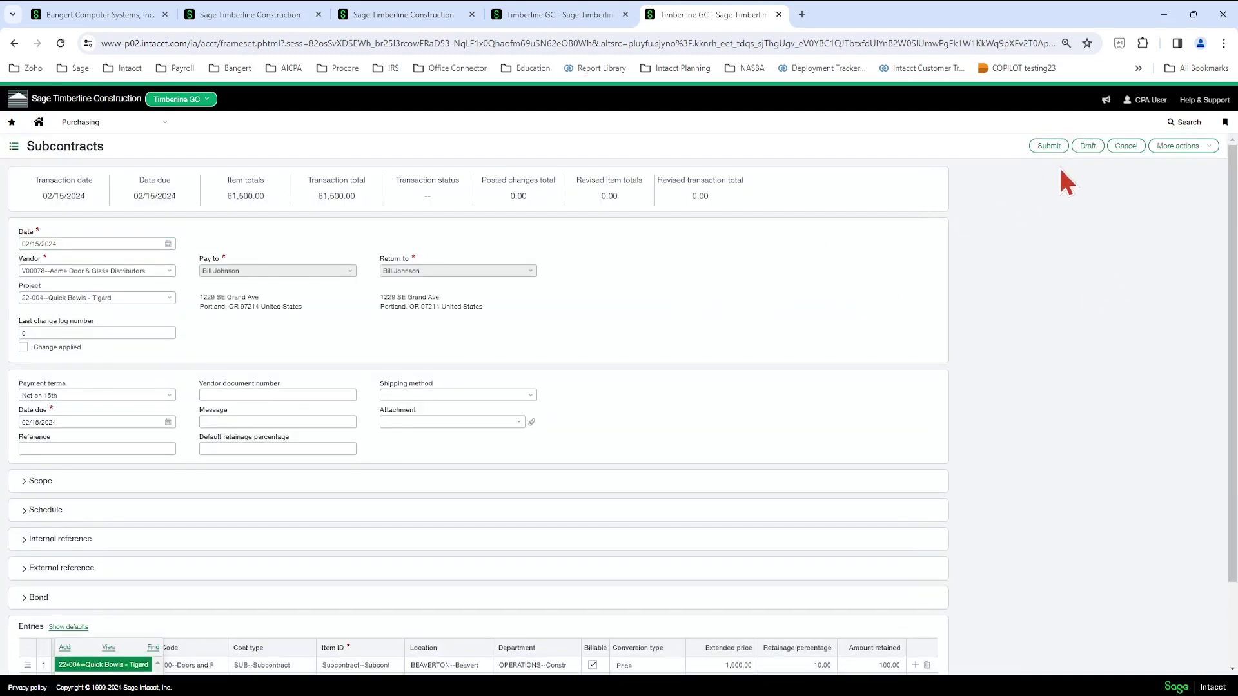
left_click(1050, 147)
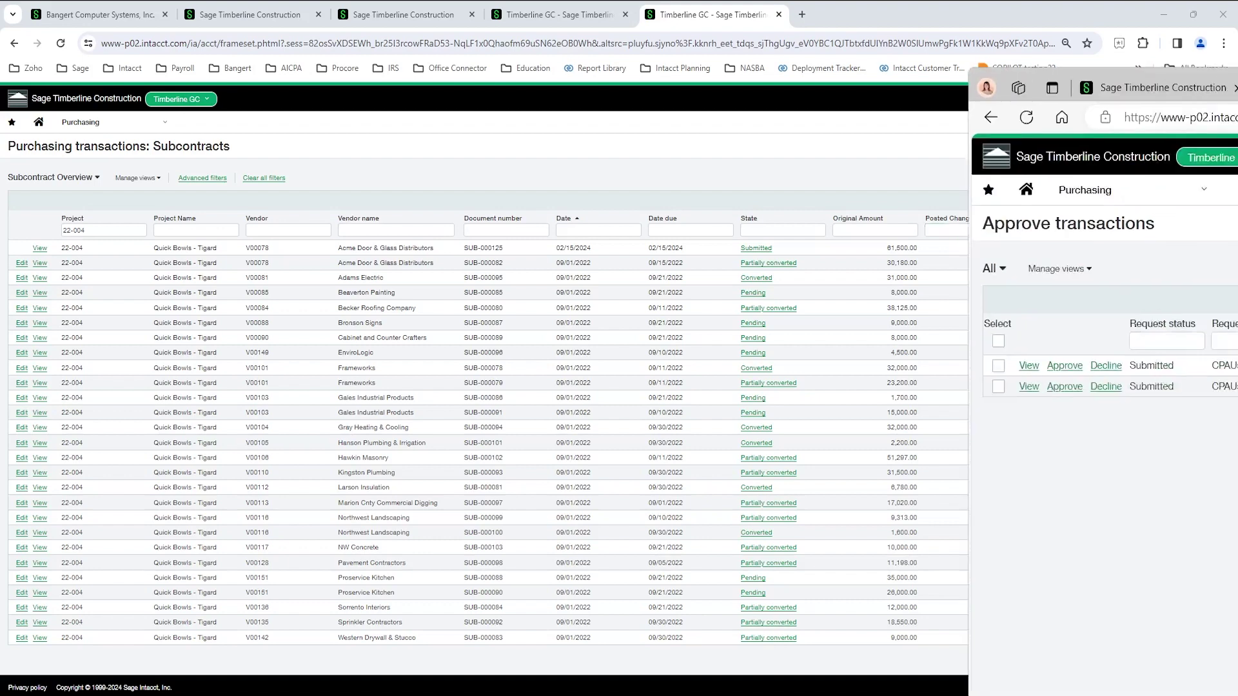
Step: Maximize the project manager's approval window and show the pending approvals list
left_click_drag(1235, 96, 764, 116)
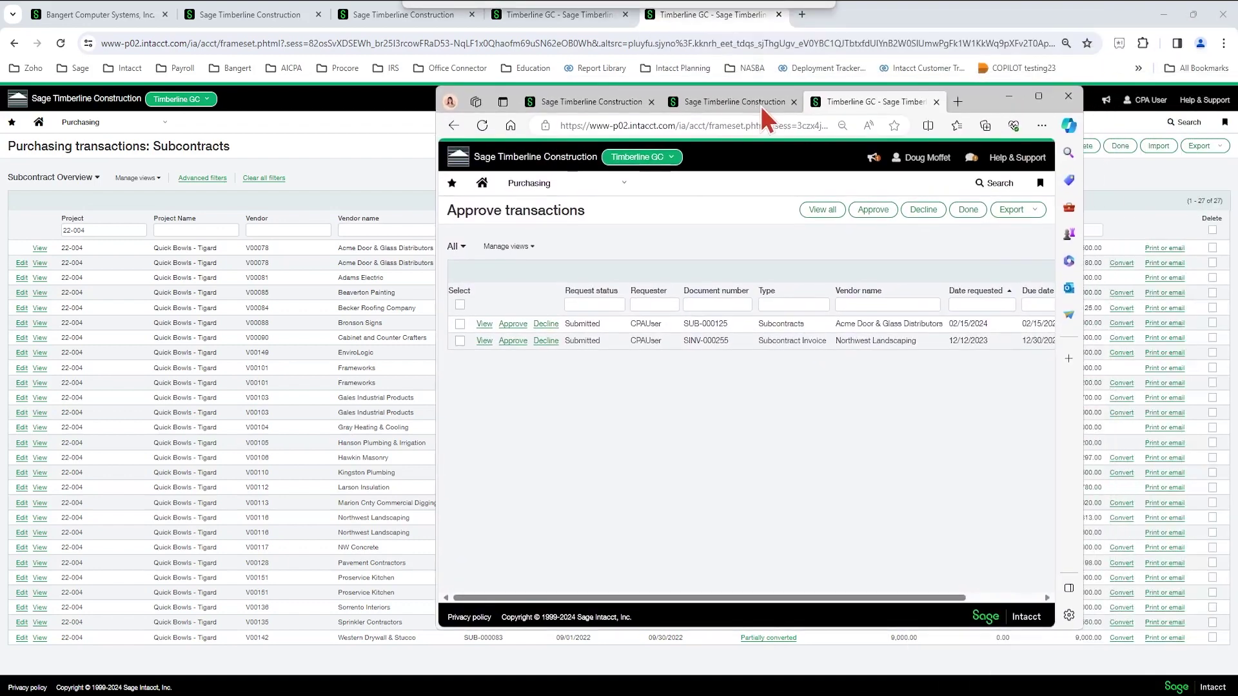
left_click(1040, 96)
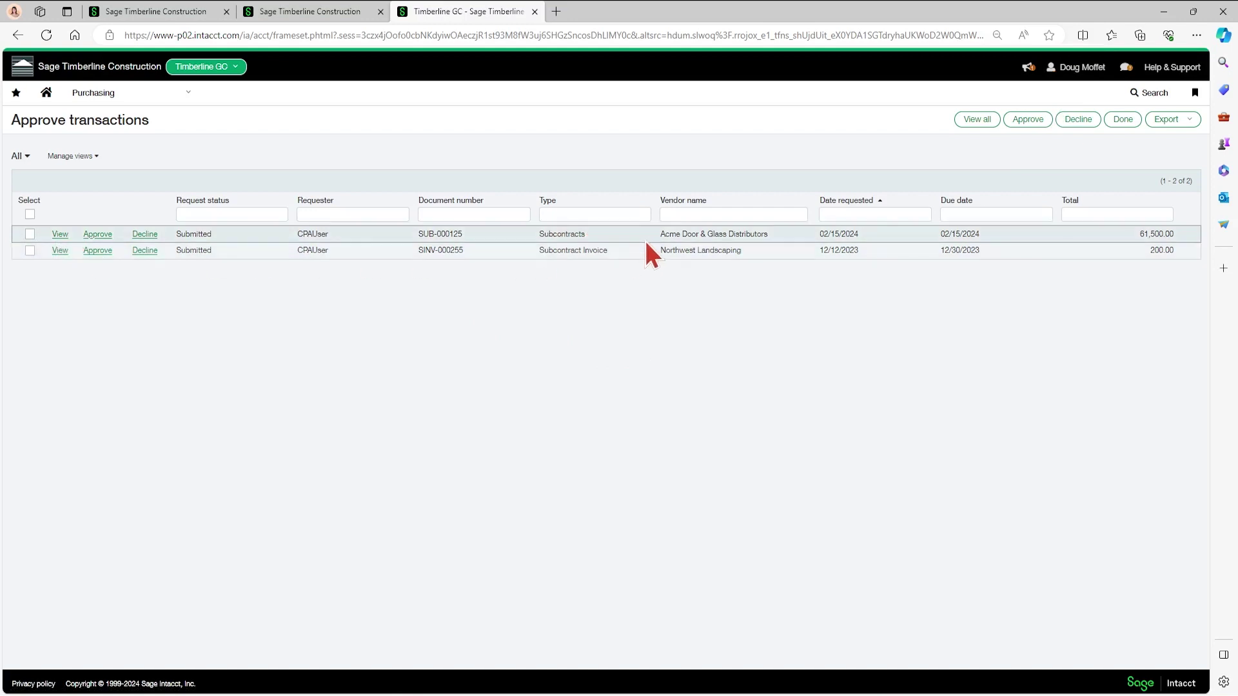
left_click(105, 96)
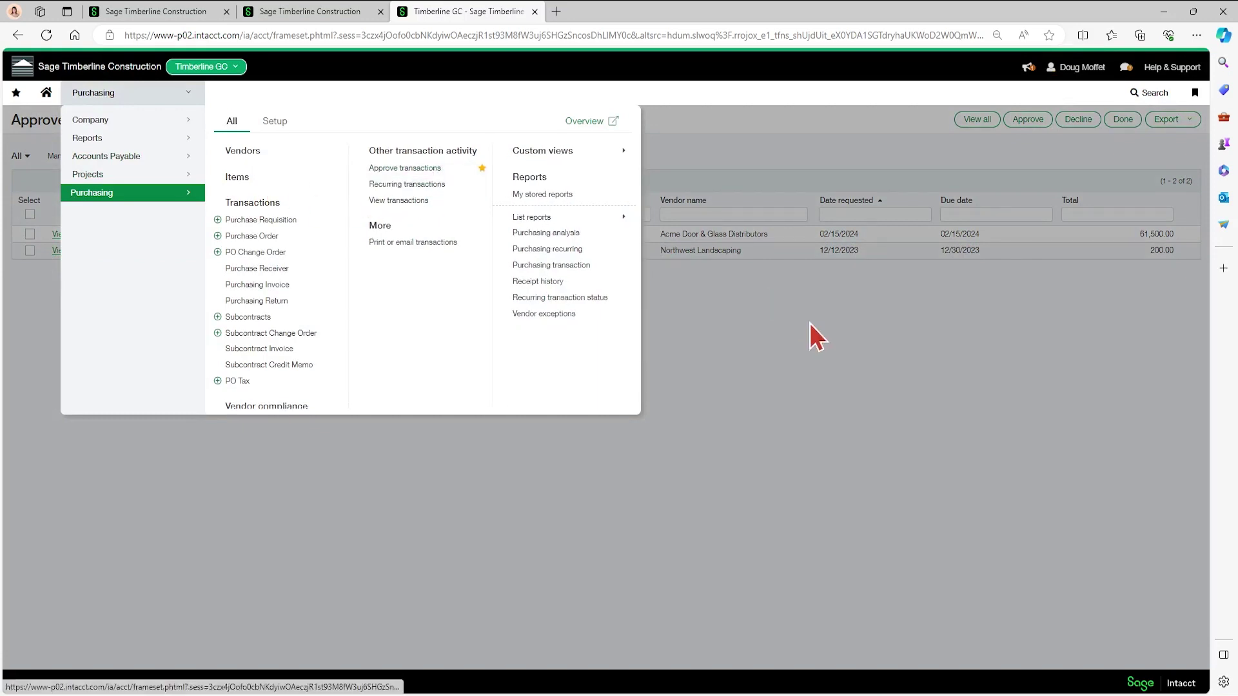
left_click(807, 342)
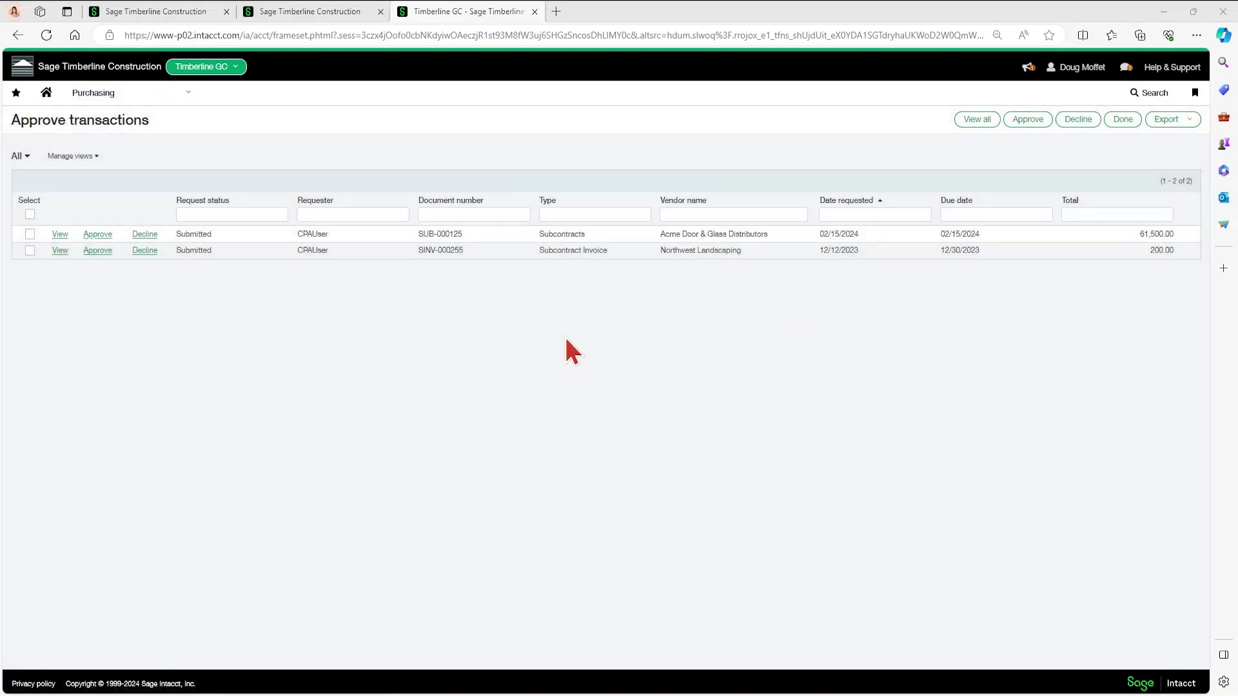
Step: Review subcontract SUB-000125 and approve it
left_click(60, 235)
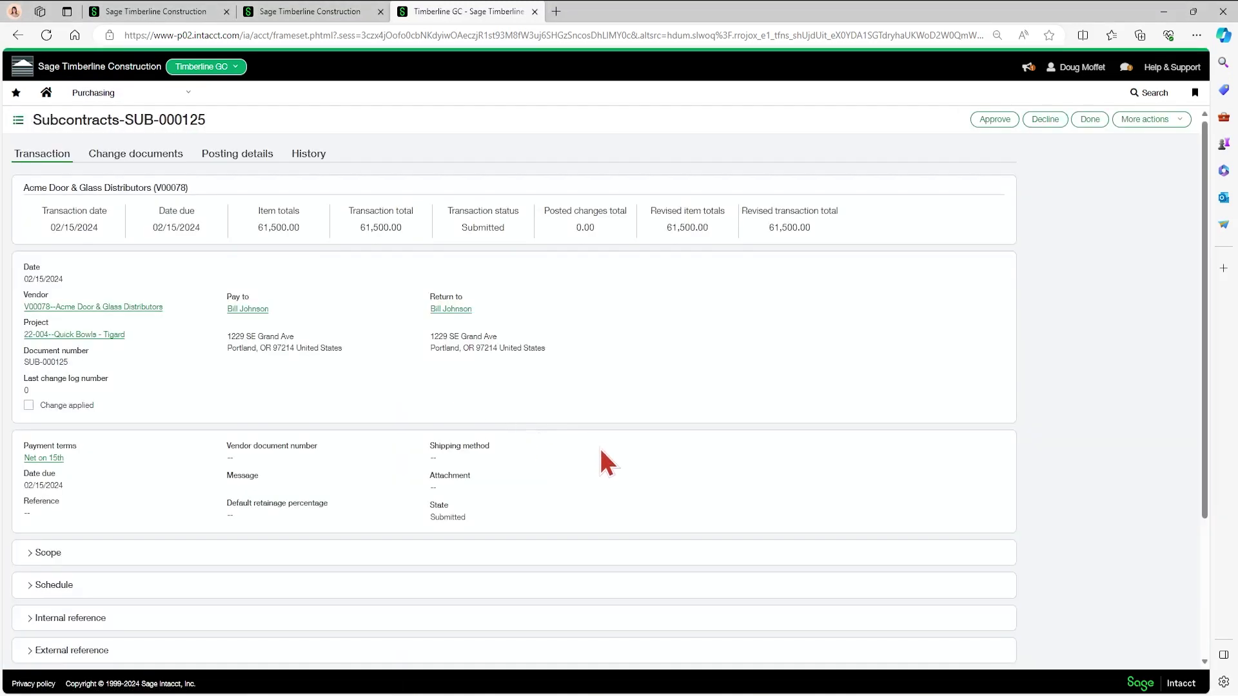
scroll(606, 461, "down", 3)
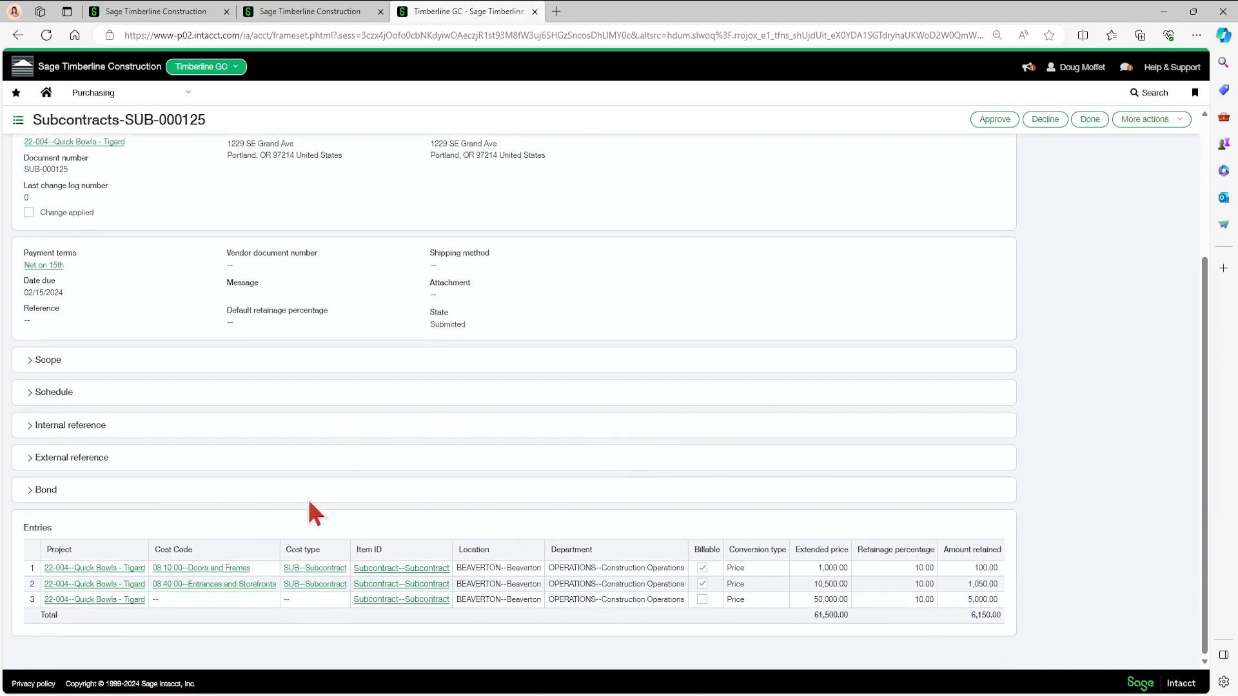
scroll(835, 368, "up", 3)
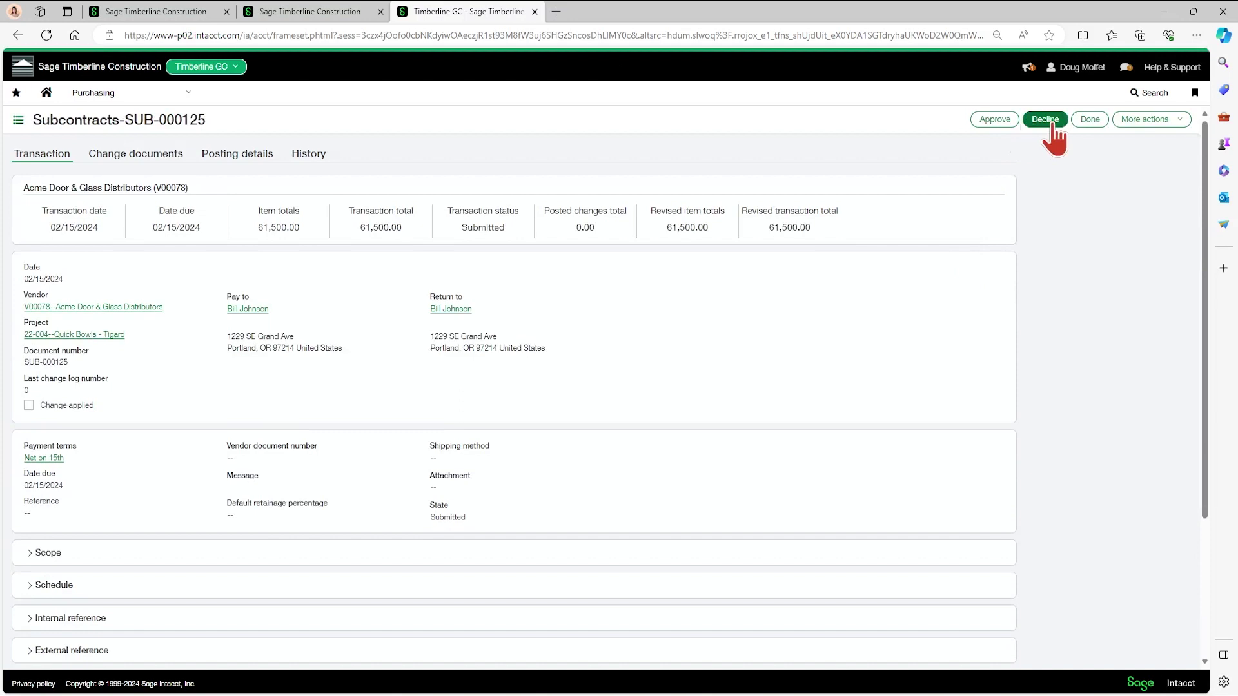
left_click(992, 122)
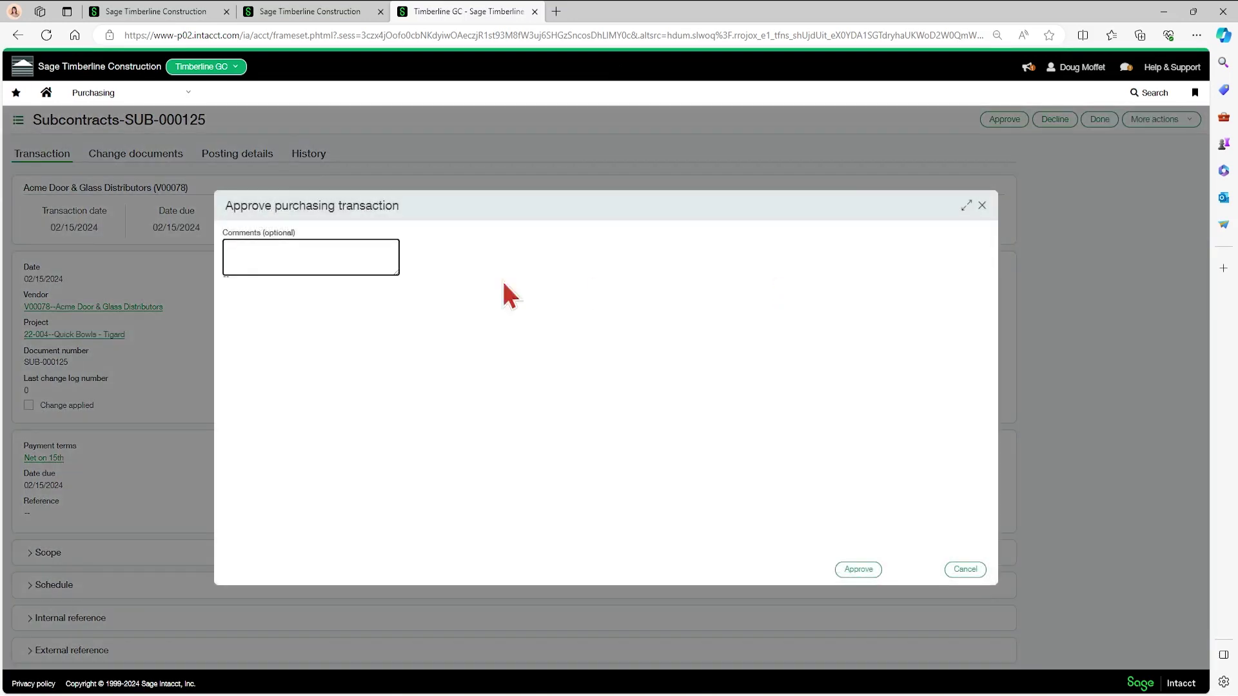
left_click(860, 571)
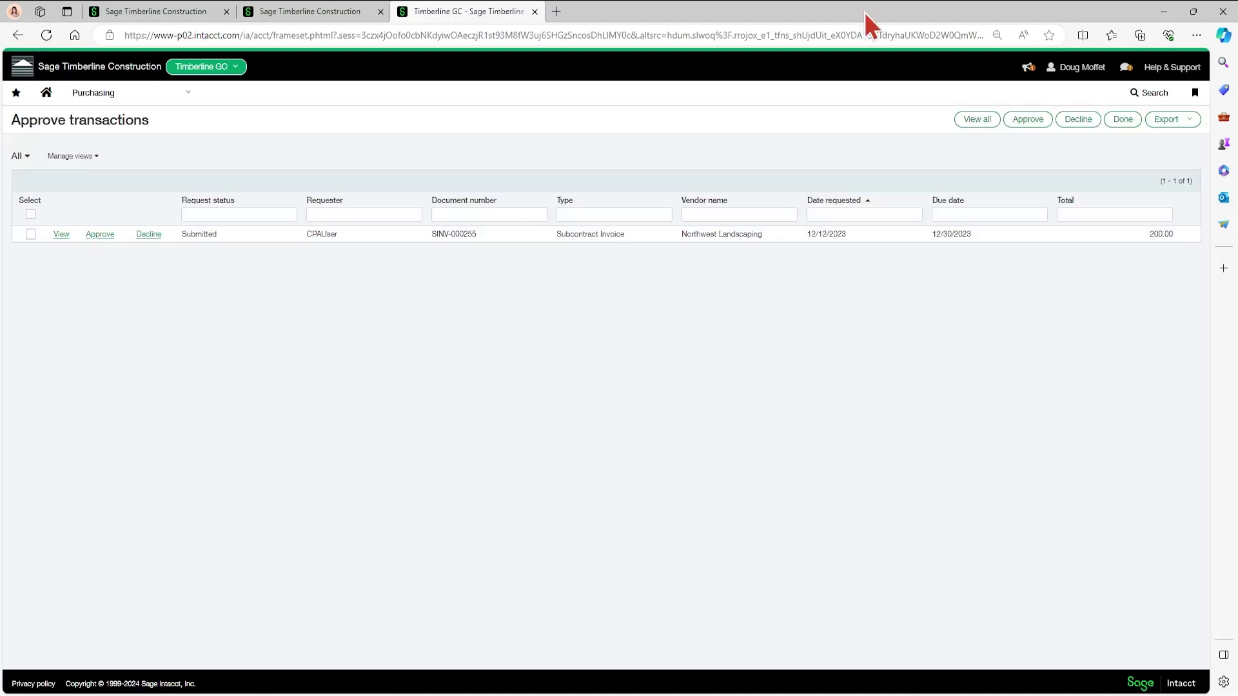
Step: In the requester's browser, refresh and check SUB-000125's approval history, then return to the subcontract list
left_click_drag(864, 9, 1237, 51)
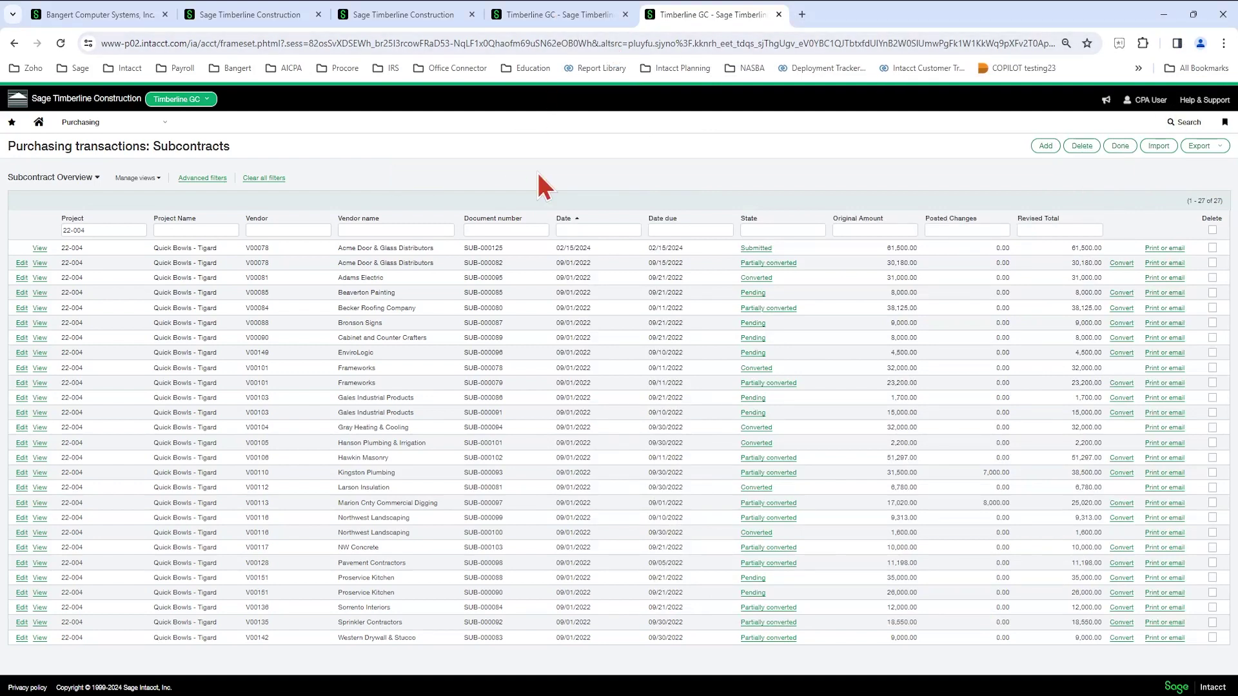
key("F5")
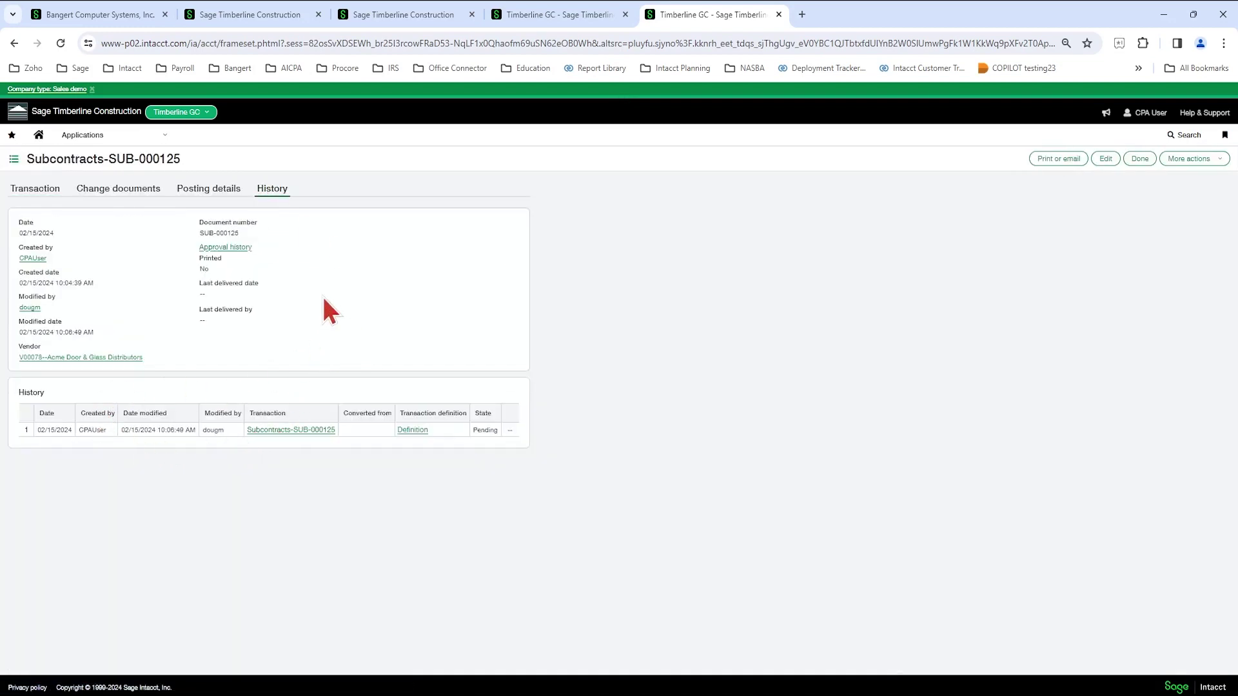
left_click(242, 248)
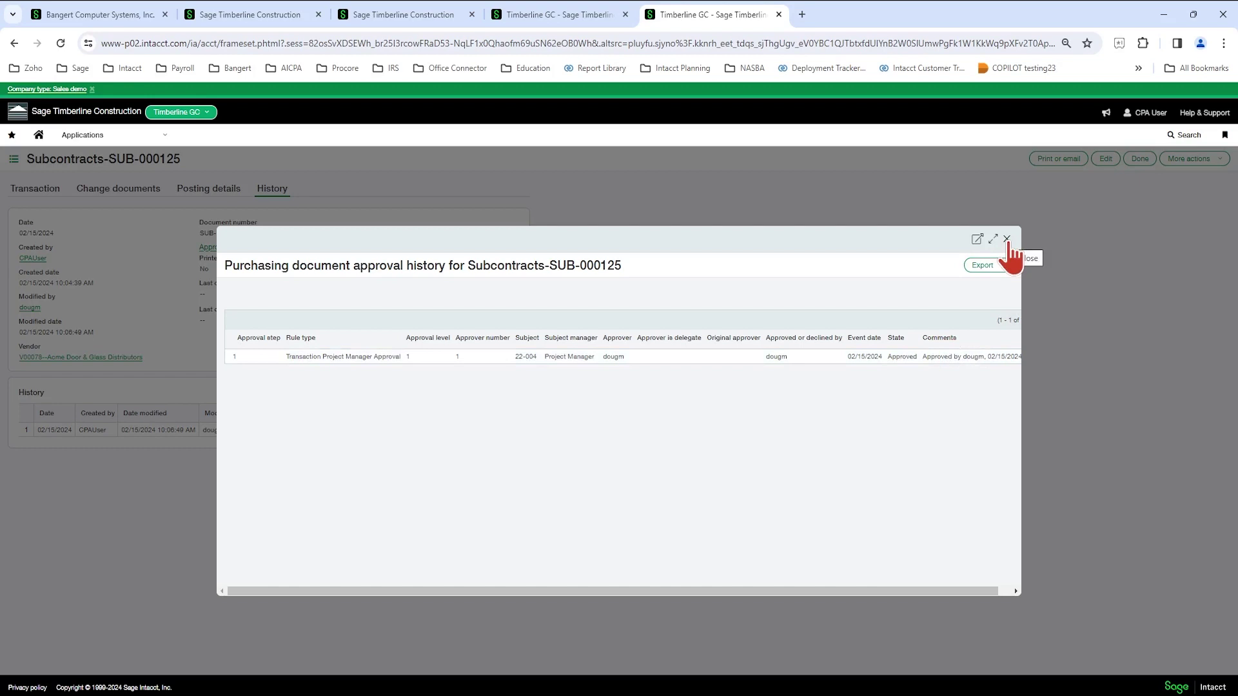
left_click(1007, 240)
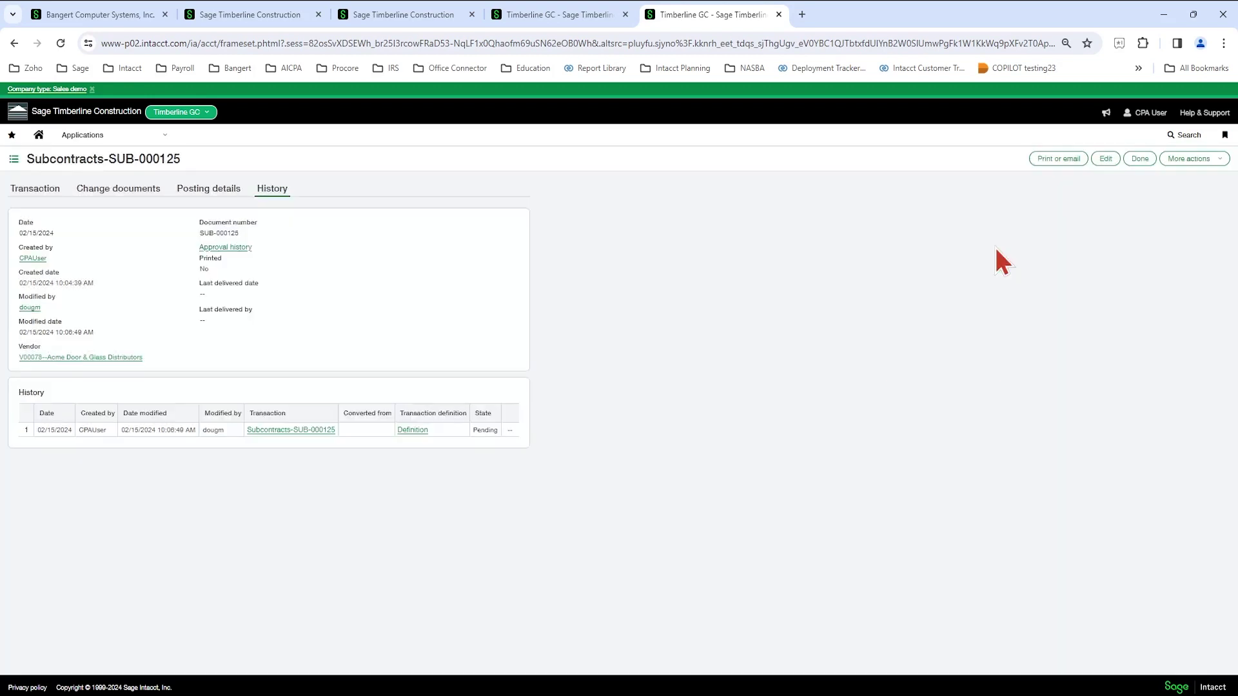
left_click(1140, 160)
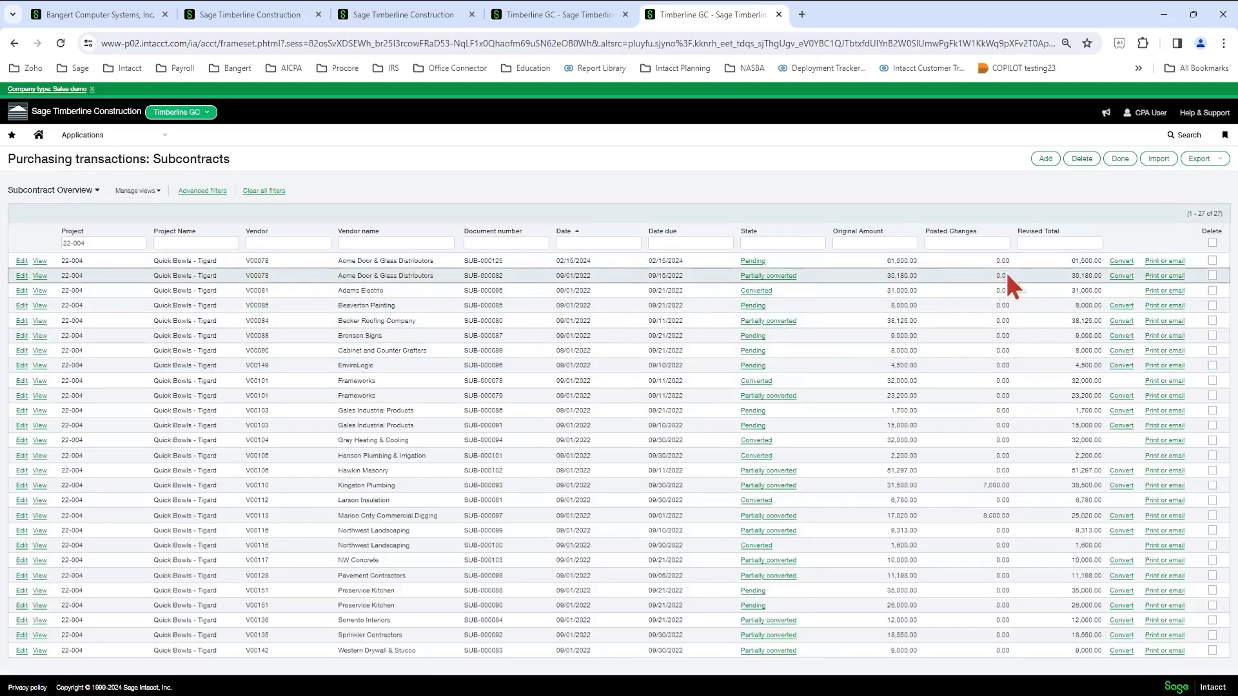
Step: Convert SUB-000125 into a subcontract invoice with vendor document number 6545644 and submit it
left_click(1121, 261)
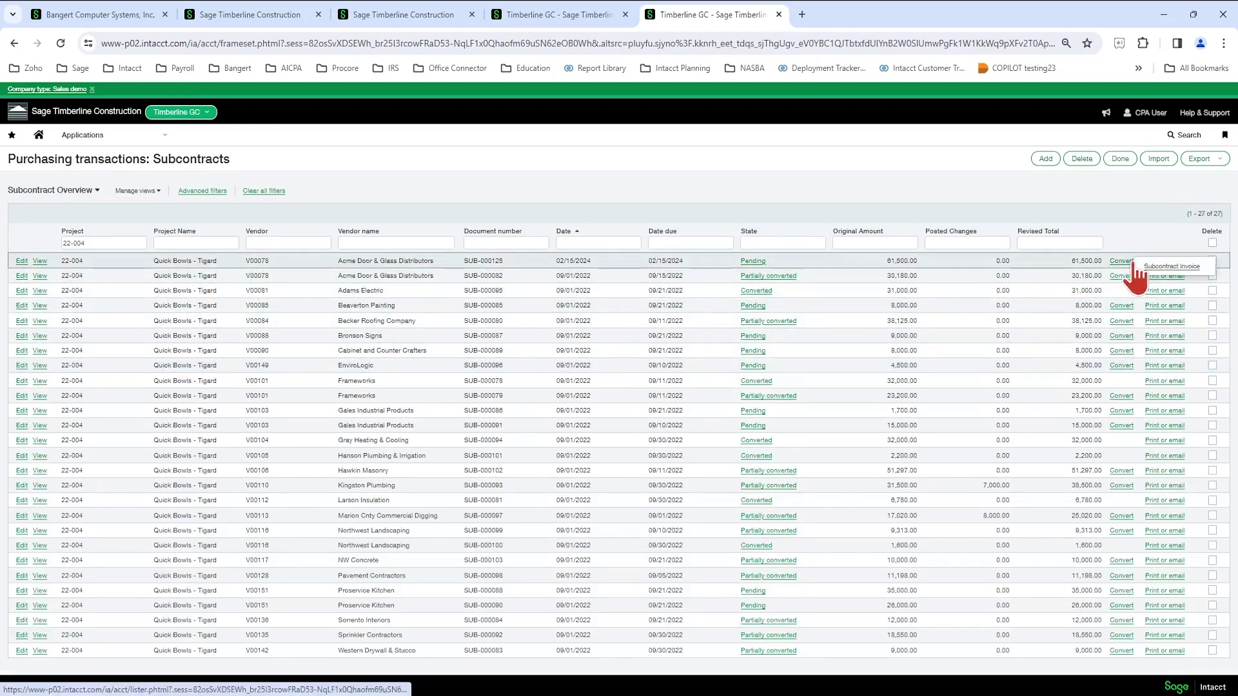
left_click(1174, 267)
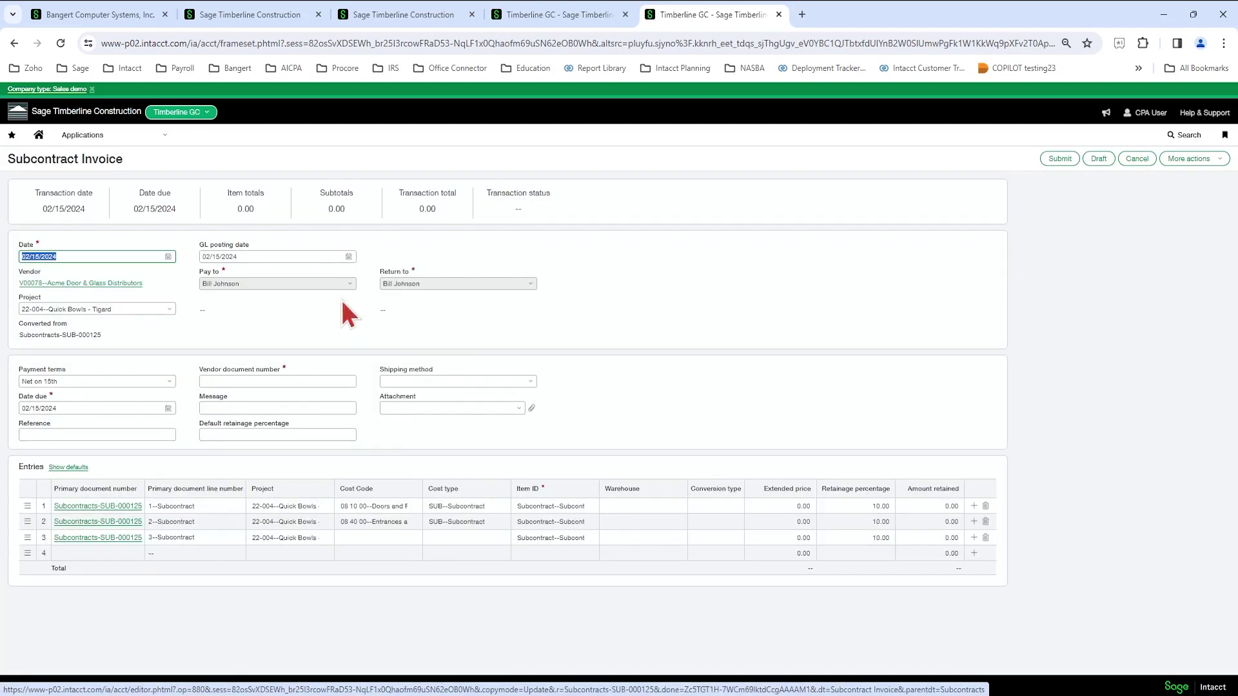
left_click(256, 381)
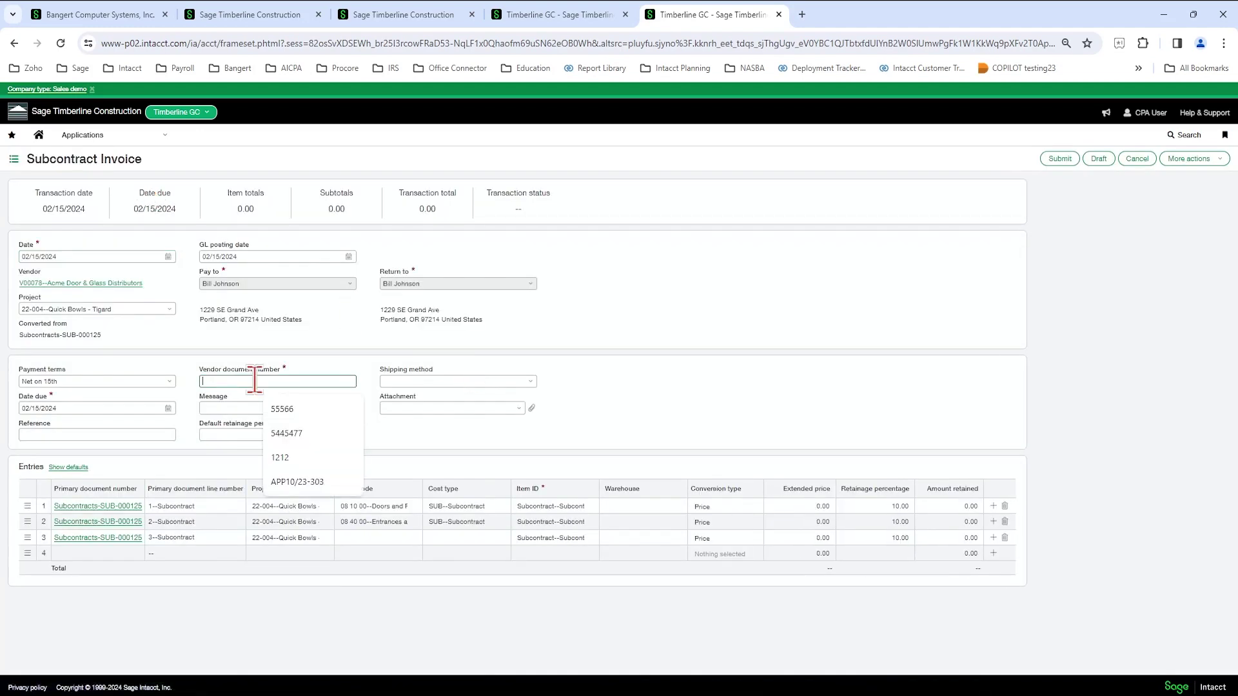
type("6545644")
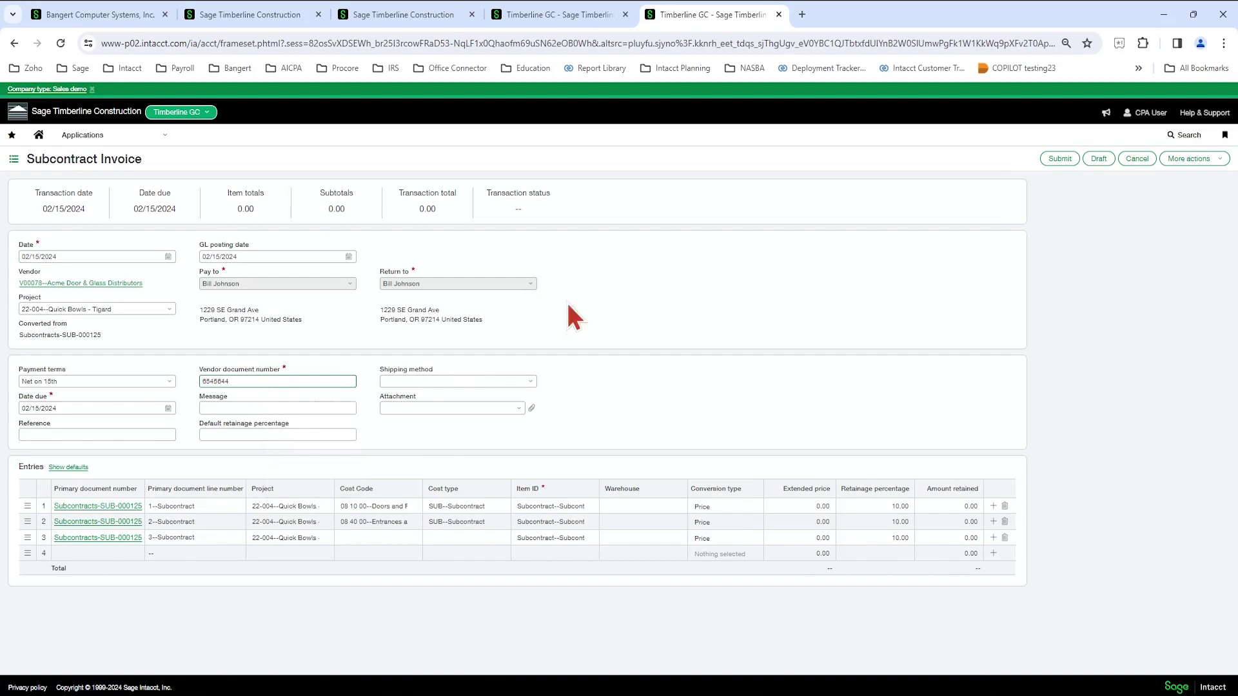
left_click(887, 222)
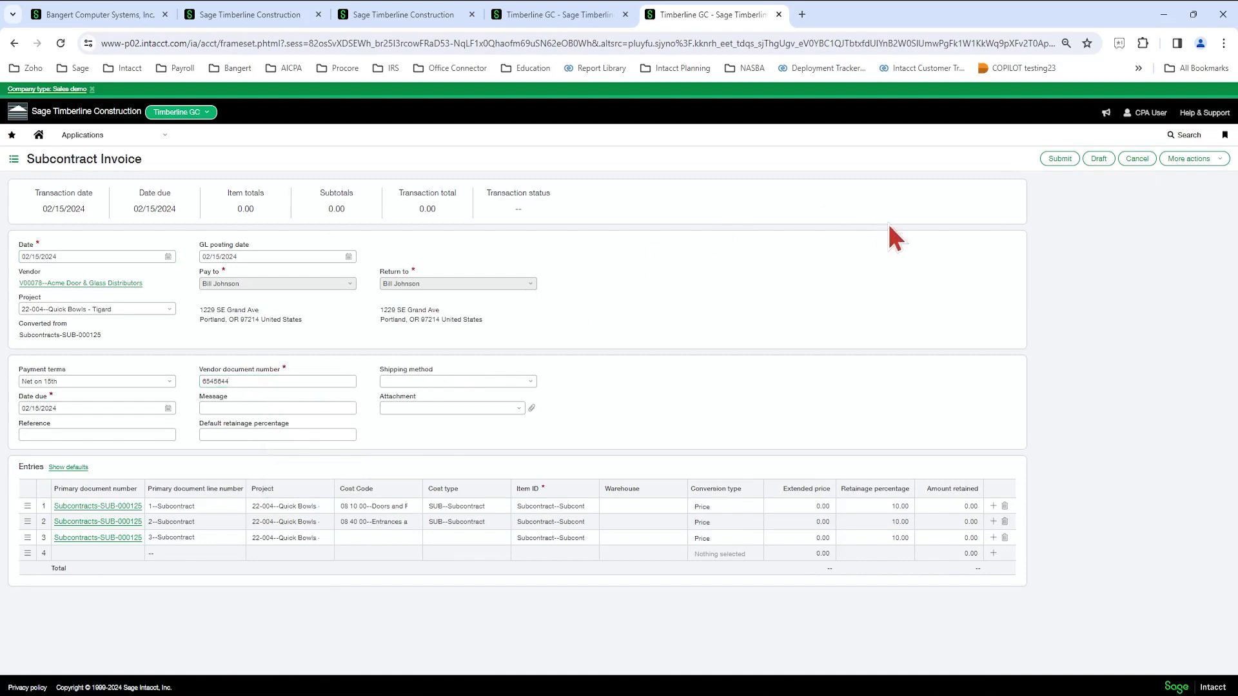
left_click(1060, 159)
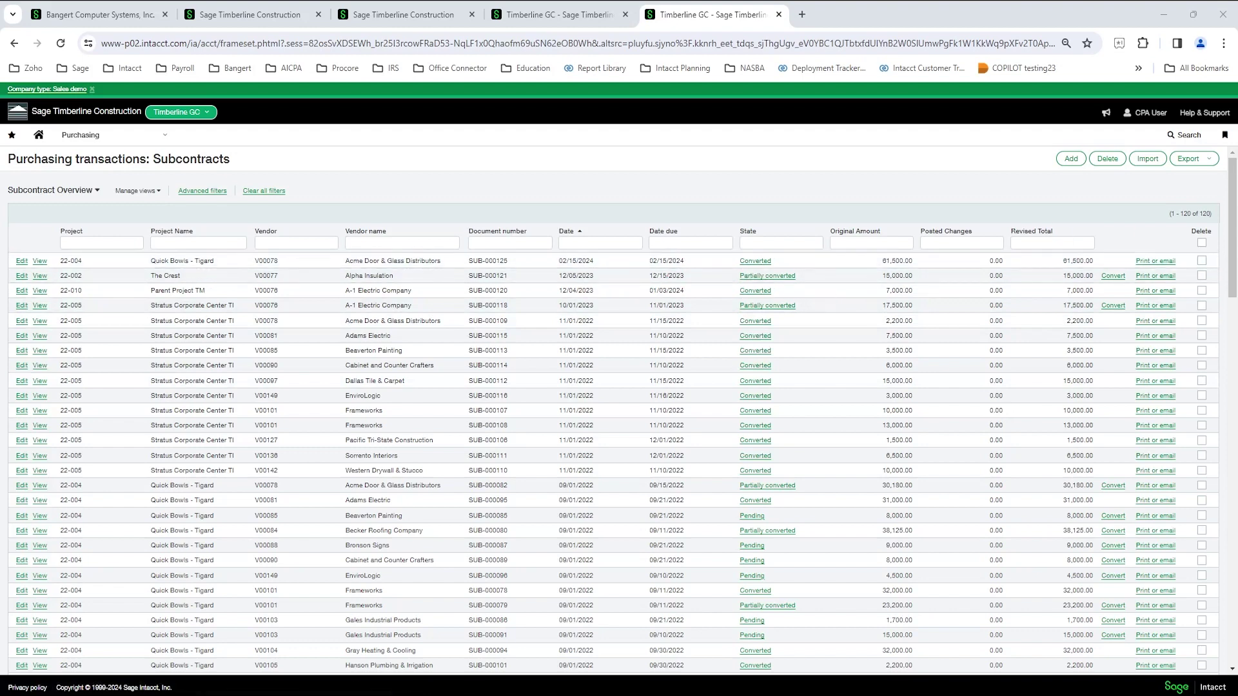
Step: In the maximized project manager window, review invoice SINV-000257 and begin approving it
left_click_drag(1235, 193, 738, 172)
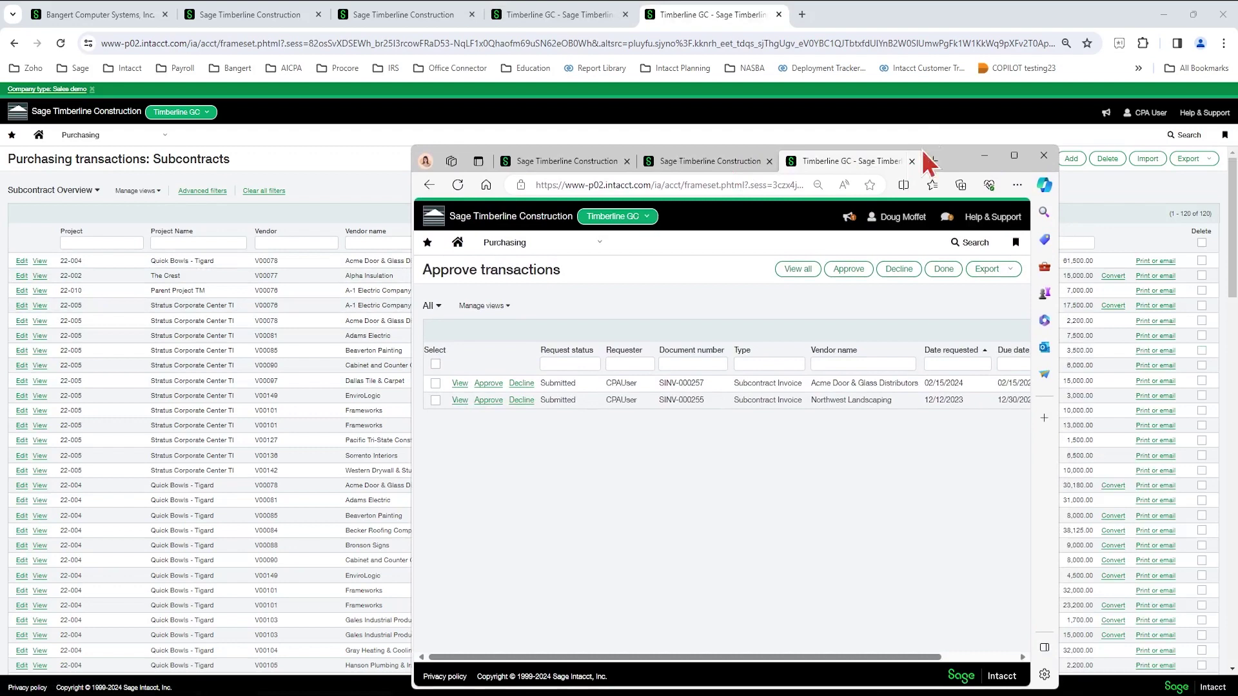
left_click(1015, 158)
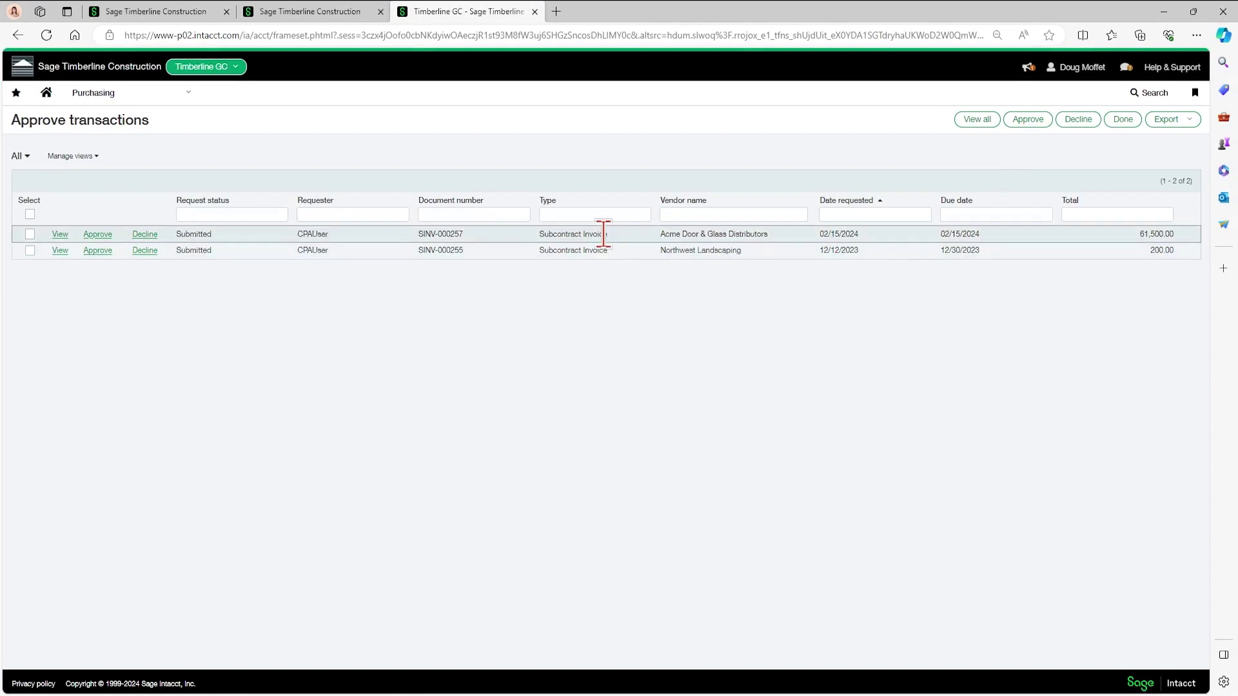
left_click(60, 250)
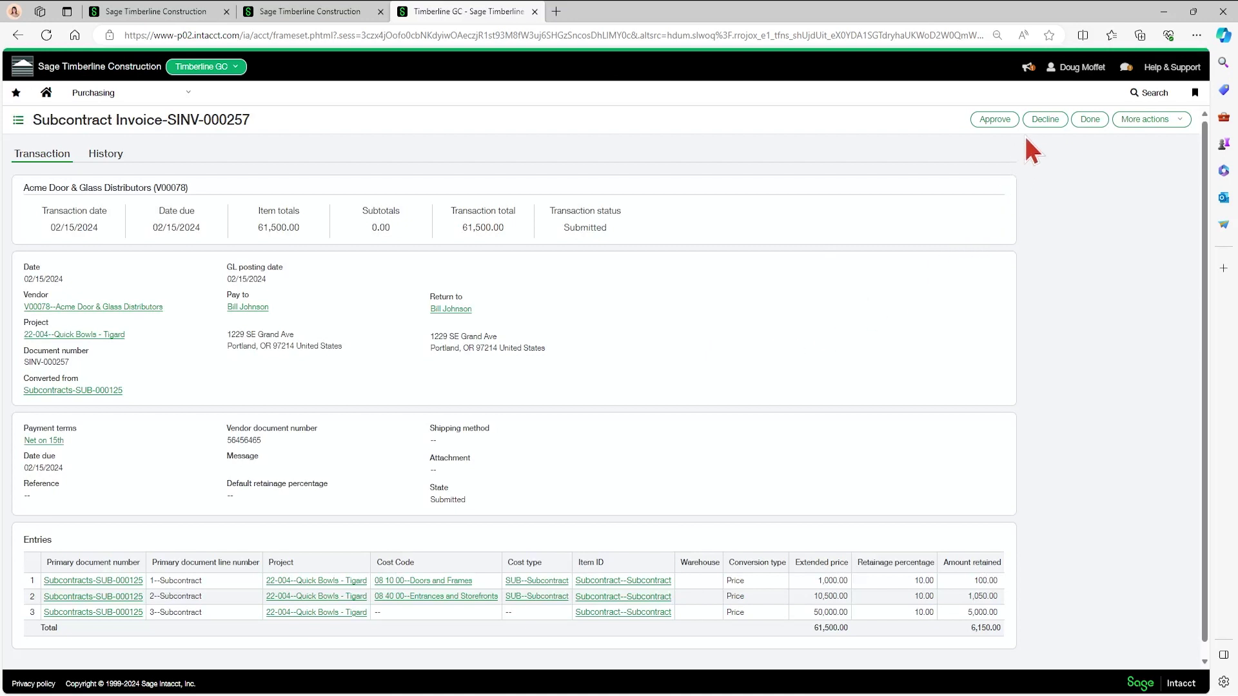
left_click(1098, 122)
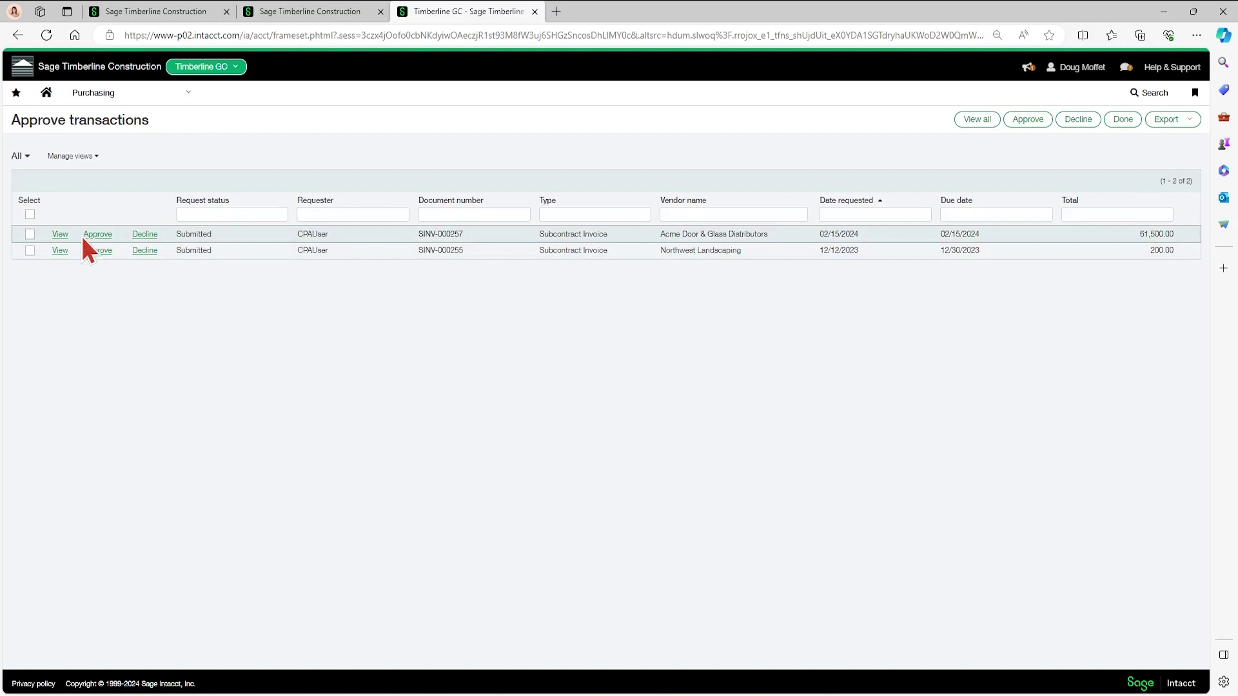
left_click(97, 235)
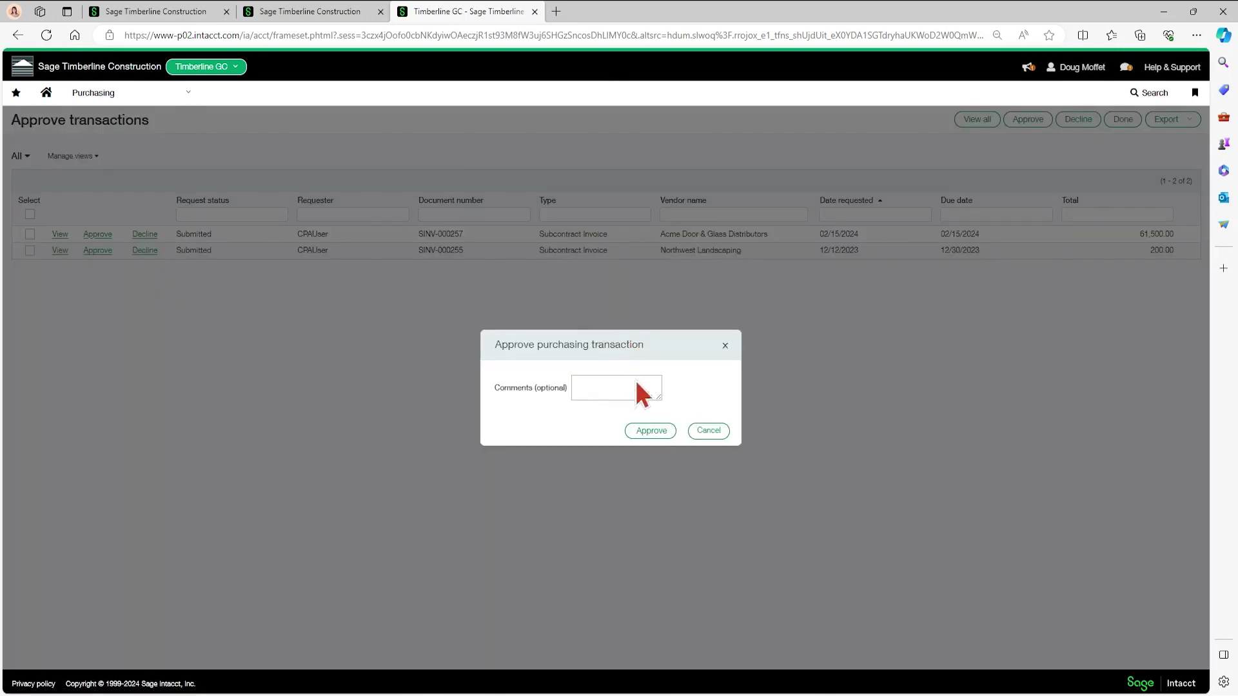